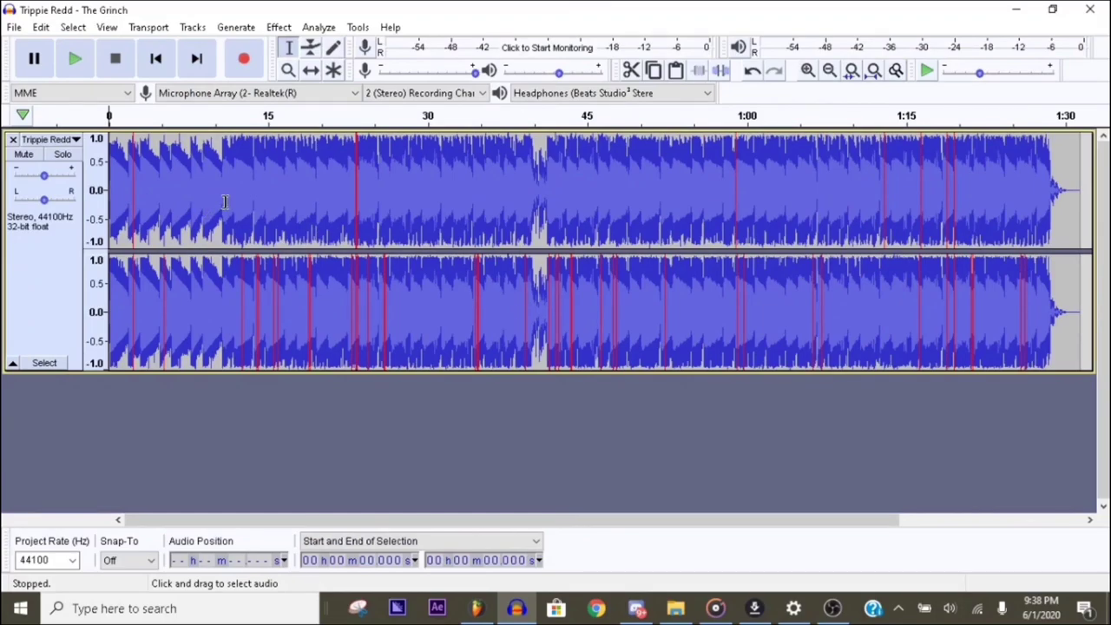
Duplicate the whole song onto a second stereo track and select all the audio in the upper copy.
{"action": "key", "text": "ctrl+a"}
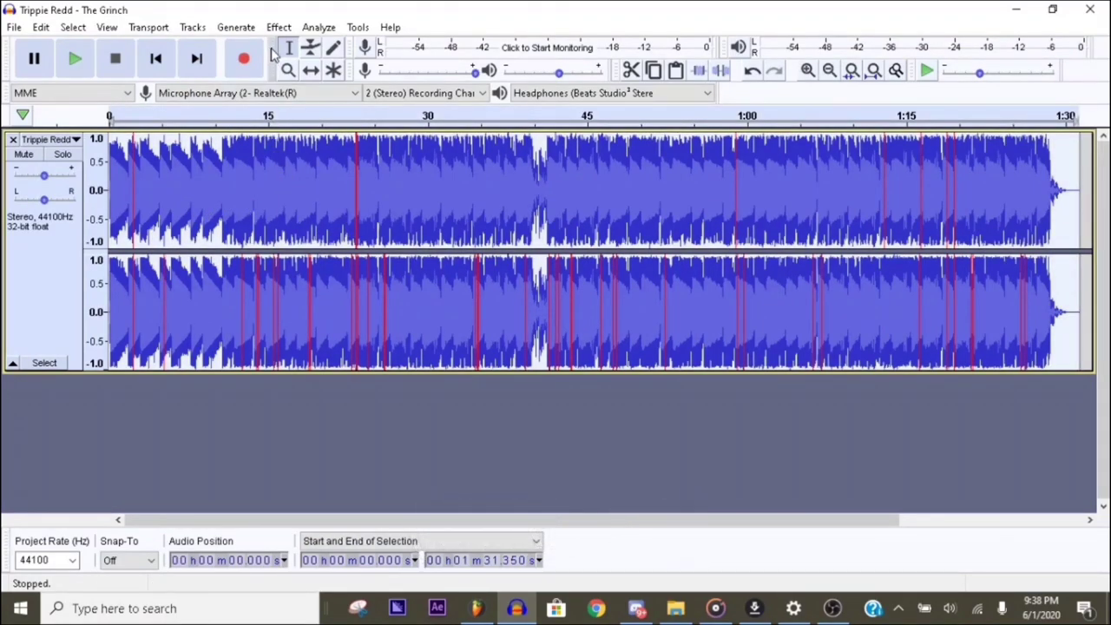
{"action": "key", "text": "ctrl+d"}
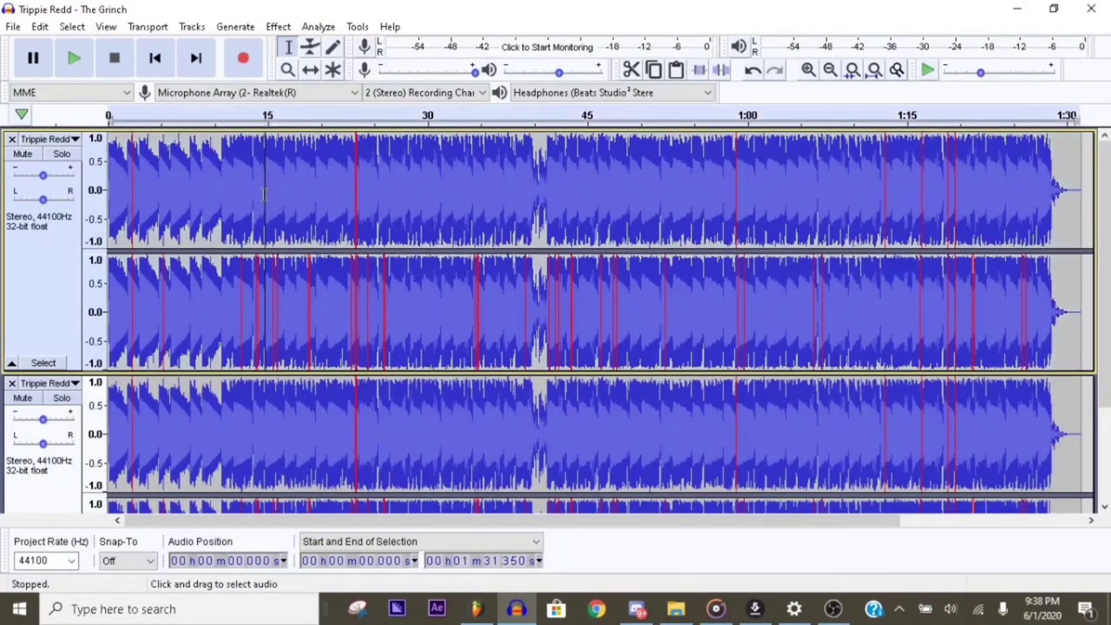
{"action": "left_click", "coordinate": [278, 26]}
{"action": "left_click", "coordinate": [197, 177]}
{"action": "left_click", "coordinate": [194, 195]}
{"action": "double_click", "coordinate": [221, 187]}
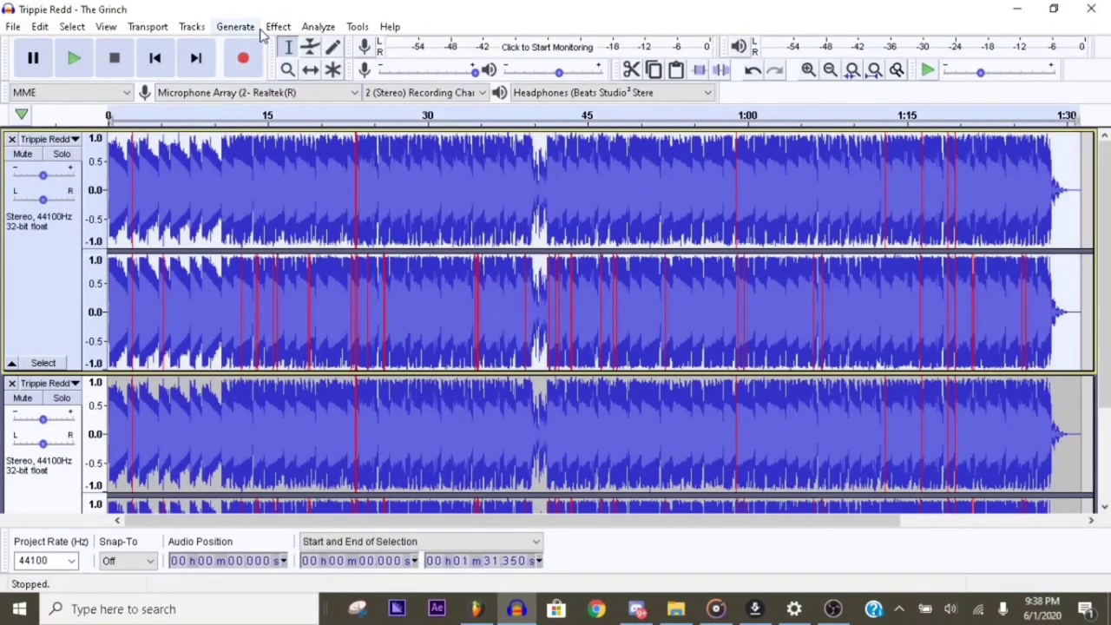
Apply a High-Pass Filter at 120 Hz with 48 dB roll-off to the upper track, and repeat the effect twice.
{"action": "left_click", "coordinate": [278, 27]}
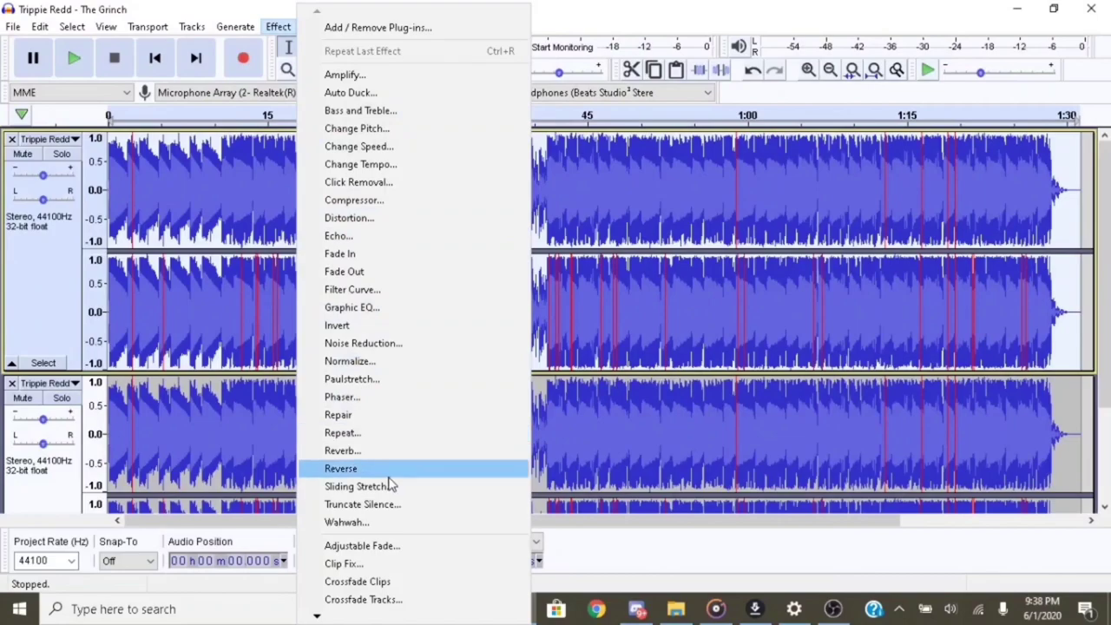
{"action": "mouse_move", "coordinate": [330, 616]}
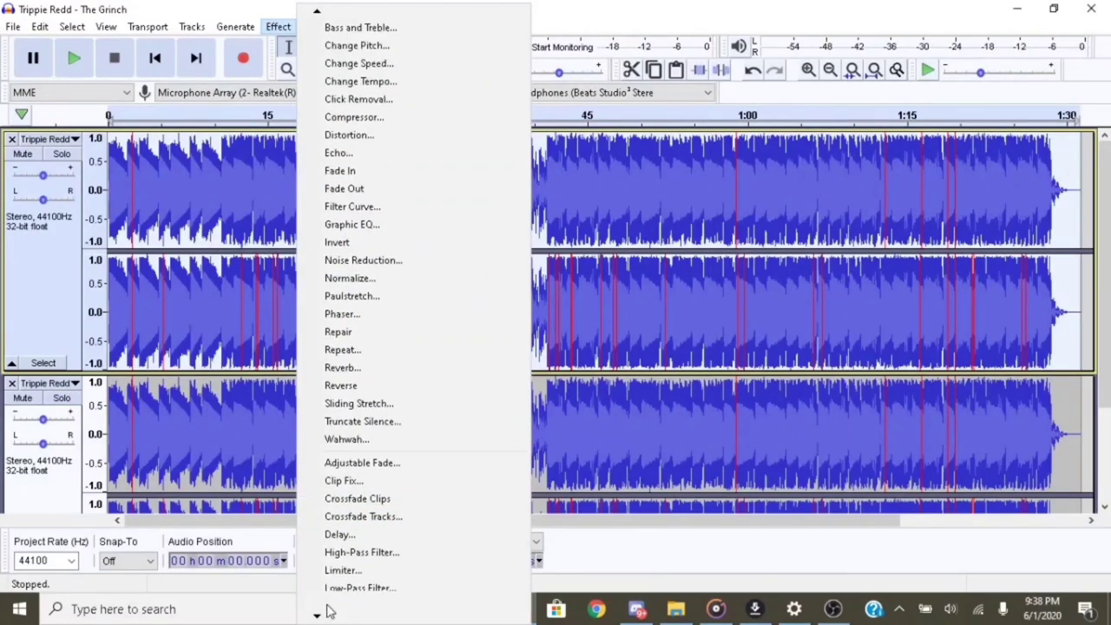
{"action": "left_click", "coordinate": [363, 480]}
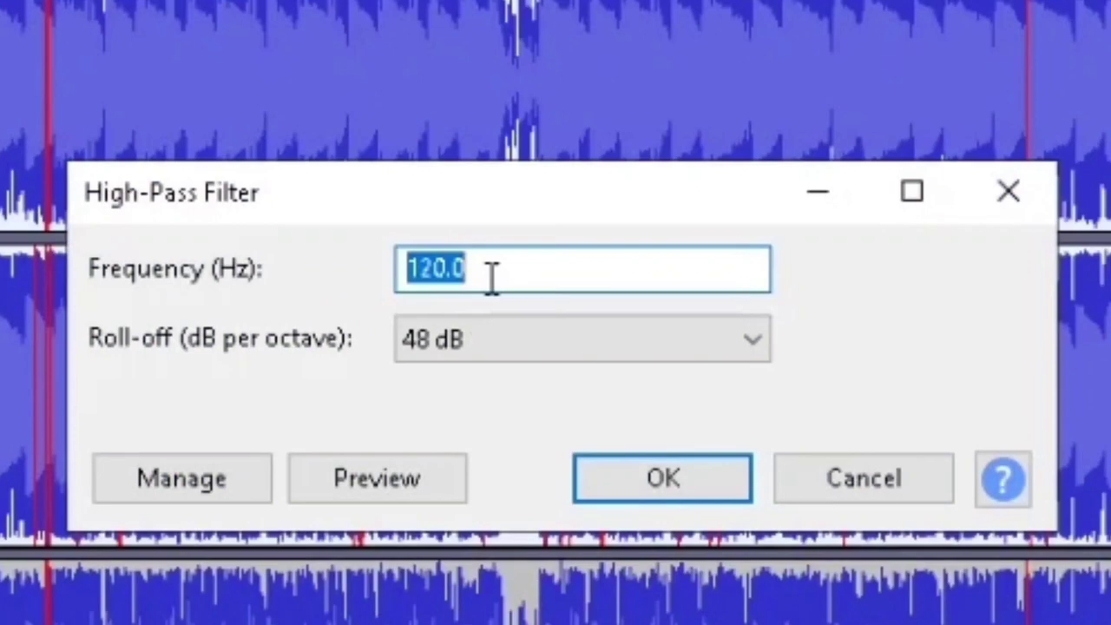
{"action": "left_click", "coordinate": [529, 265]}
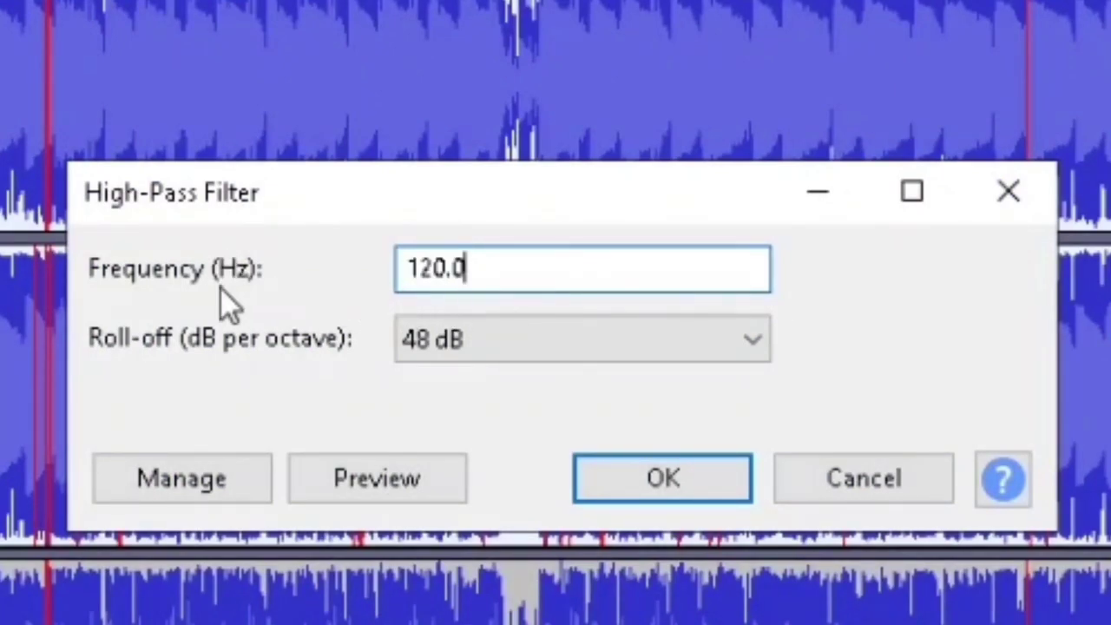
{"action": "left_click_drag", "start_coordinate": [466, 265], "coordinate": [317, 275]}
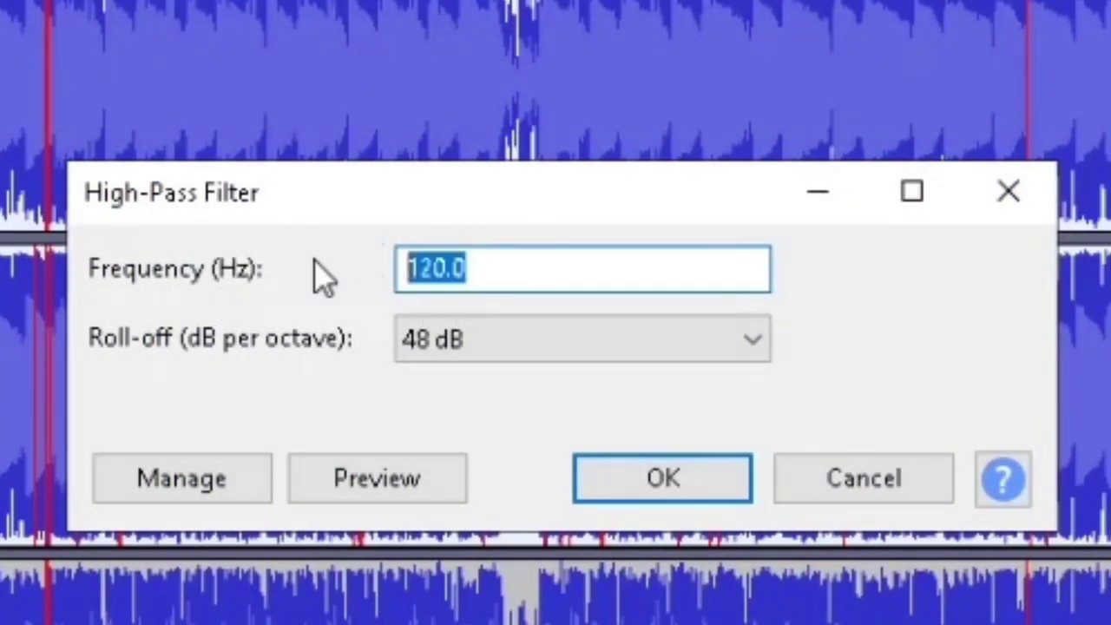
{"action": "left_click", "coordinate": [512, 276]}
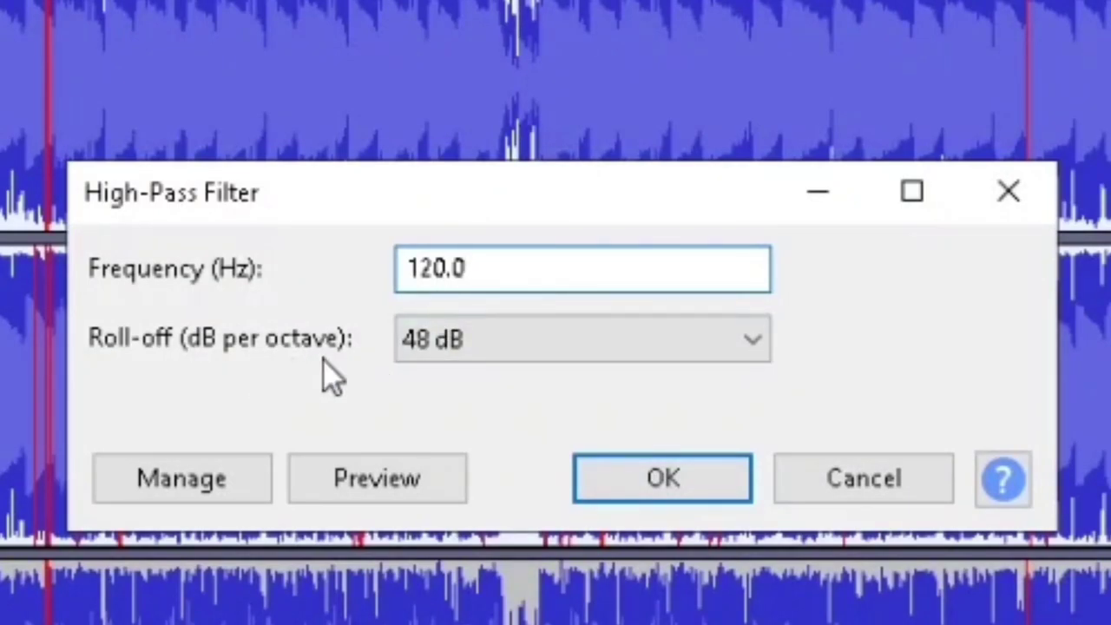
{"action": "left_click", "coordinate": [627, 483]}
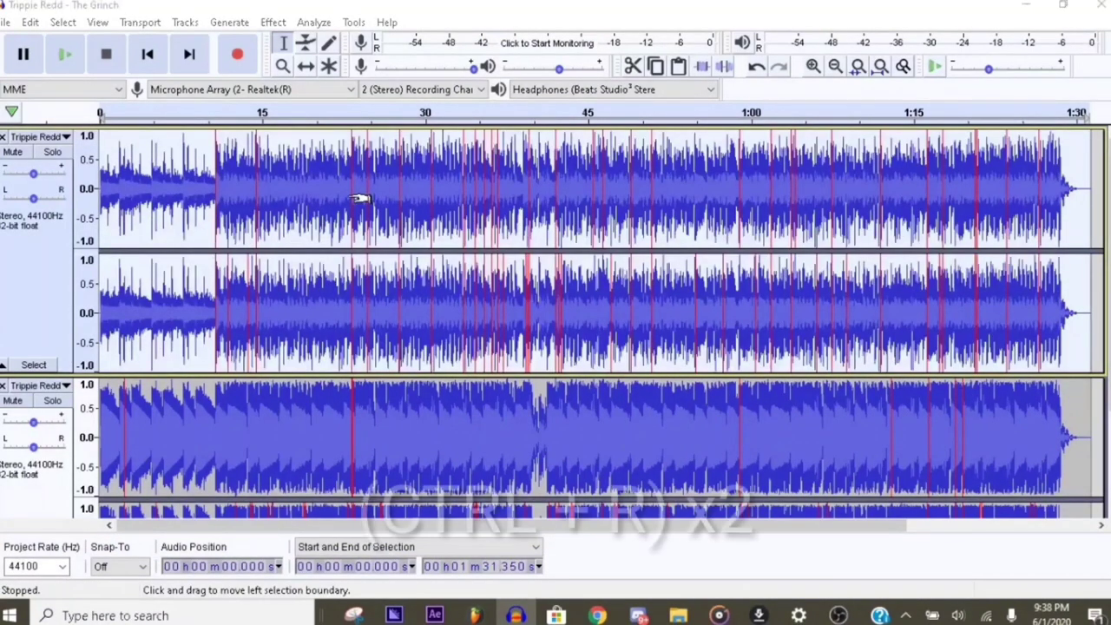
{"action": "key", "text": "ctrl+r"}
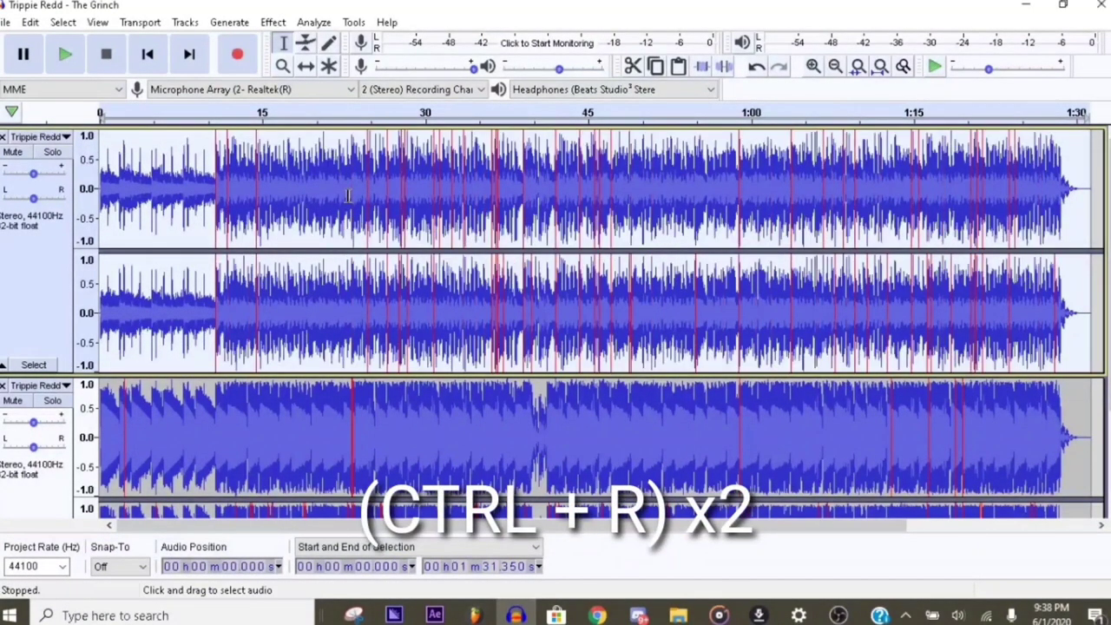
{"action": "key", "text": "ctrl+r"}
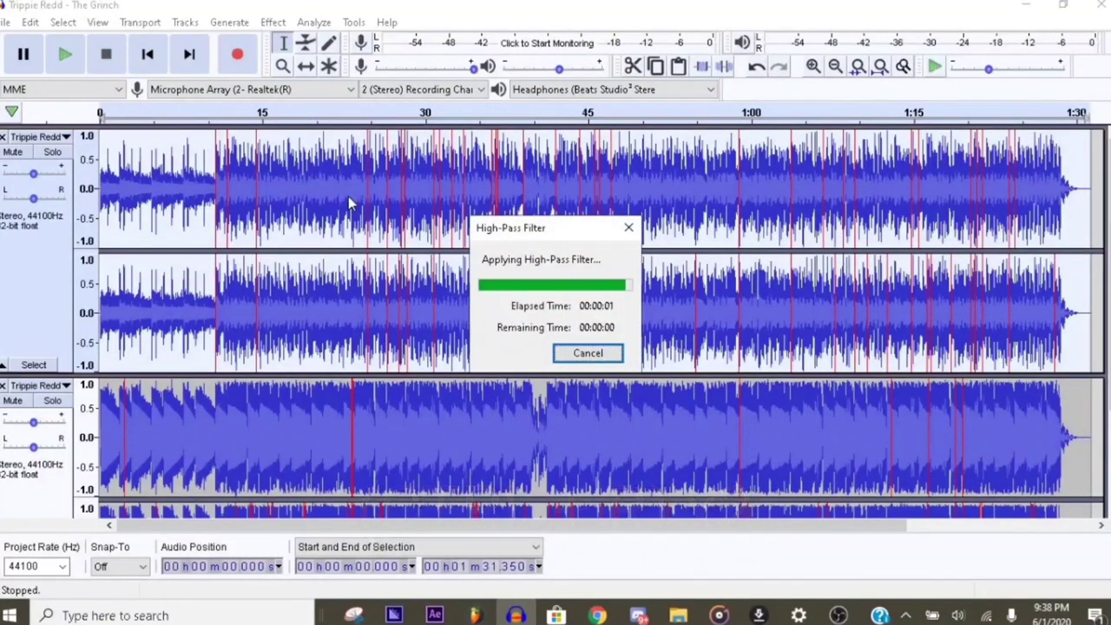
Apply a Low-Pass Filter at 75 Hz with 48 dB roll-off to the whole lower track, and repeat the effect twice.
{"action": "left_click", "coordinate": [403, 434]}
{"action": "scroll", "coordinate": [392, 336], "scroll_direction": "down", "scroll_amount": 3}
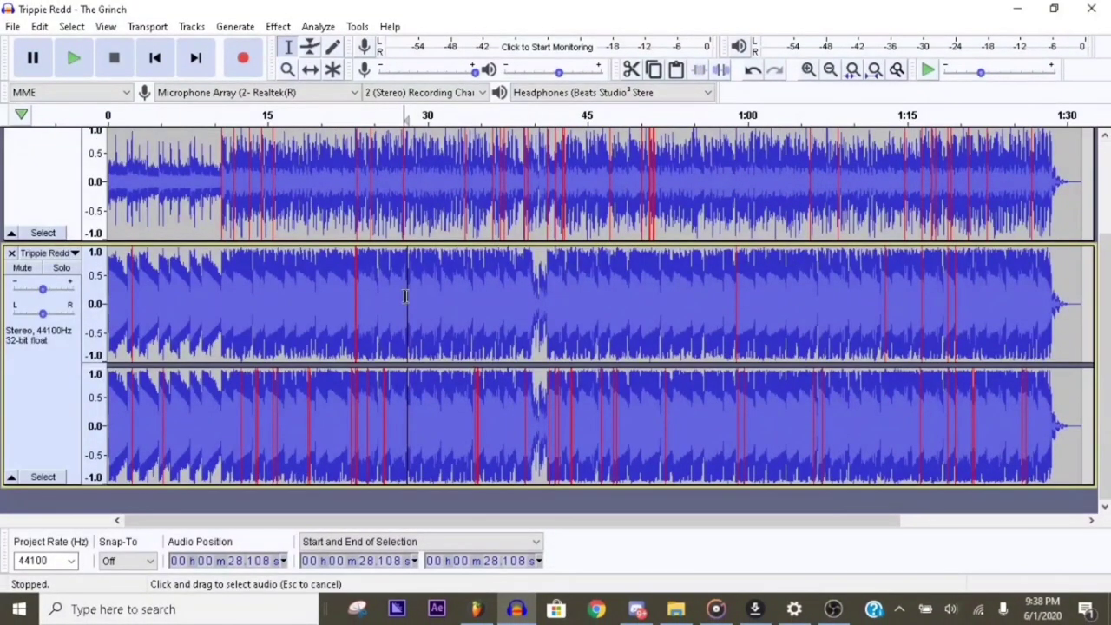
{"action": "left_click", "coordinate": [404, 296]}
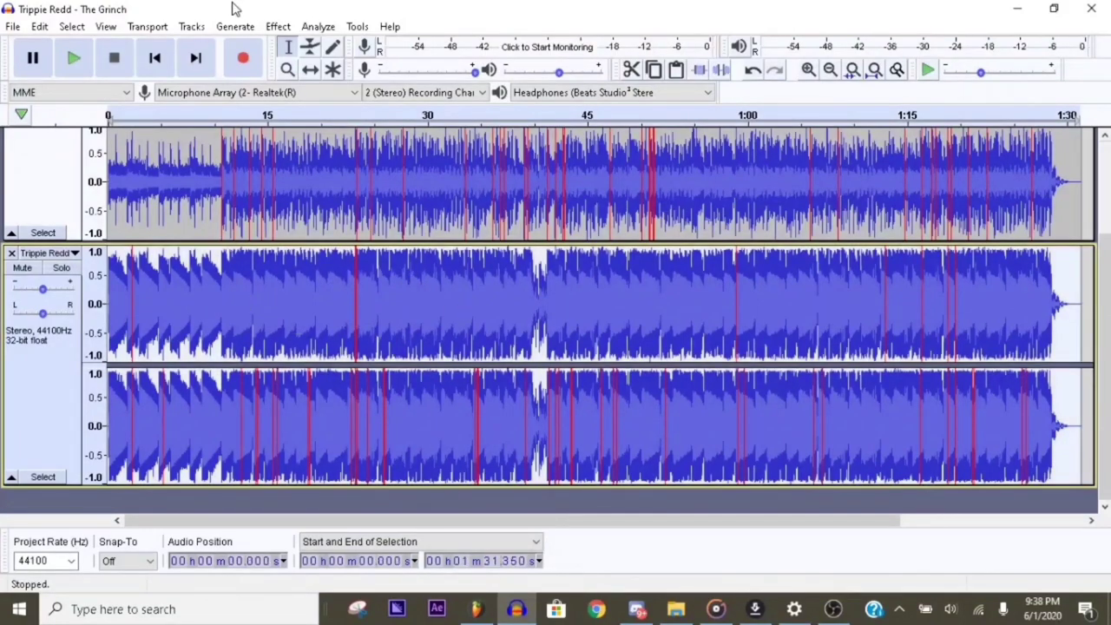
{"action": "left_click", "coordinate": [277, 27]}
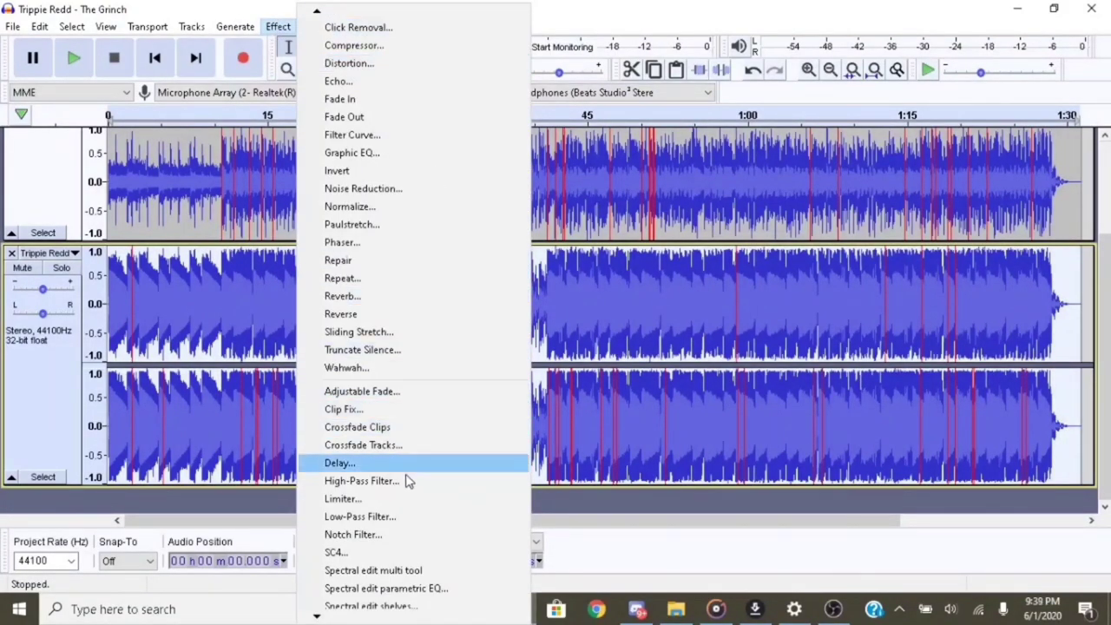
{"action": "left_click", "coordinate": [358, 517]}
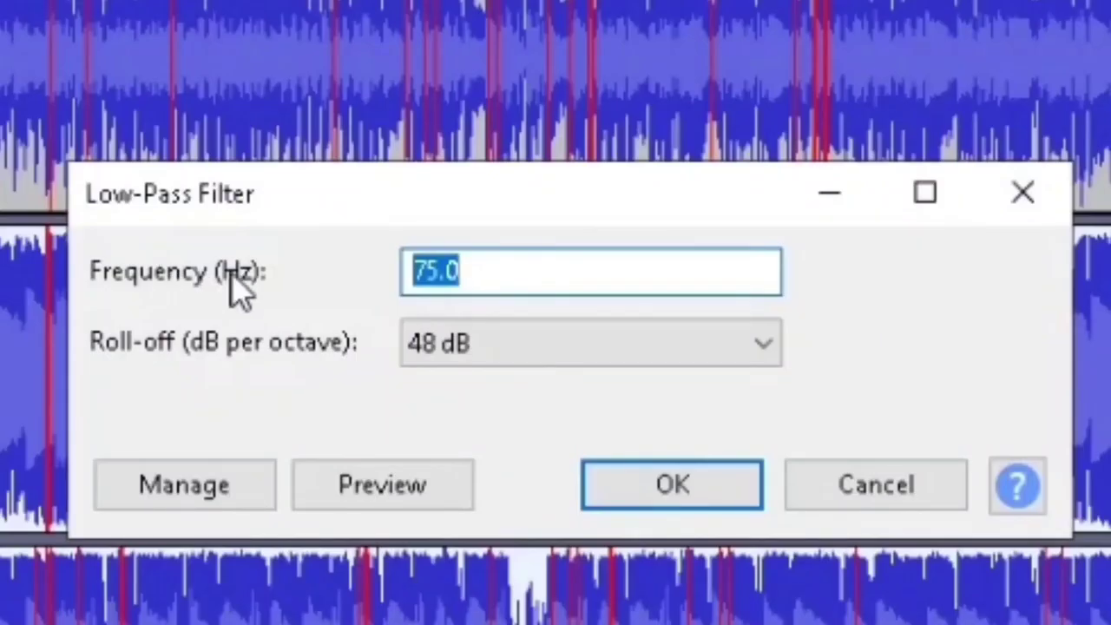
{"action": "left_click", "coordinate": [516, 262]}
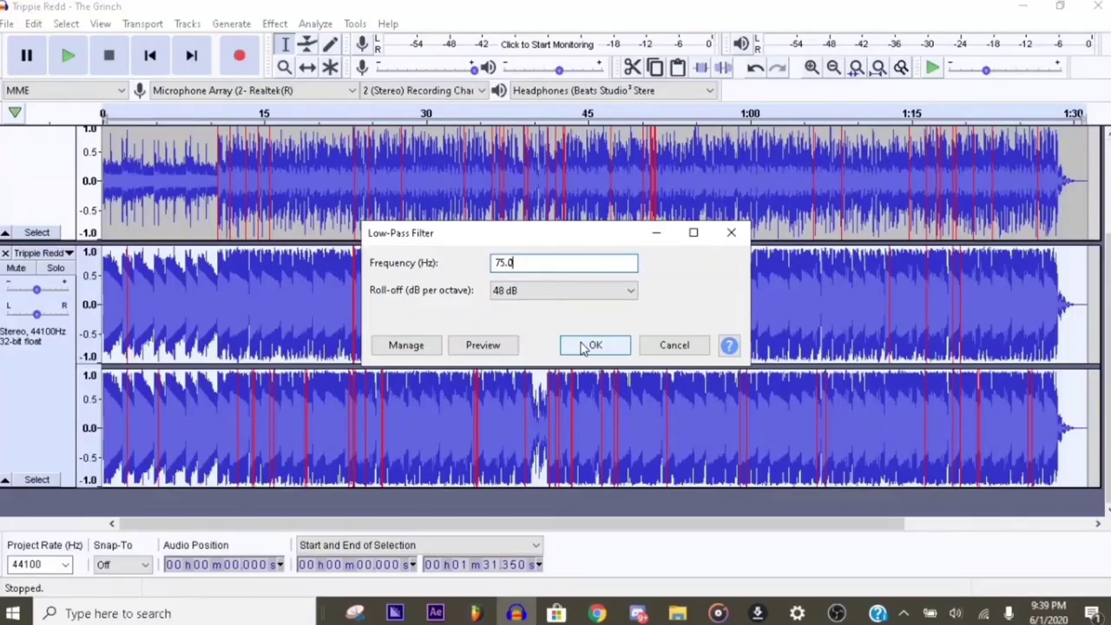
{"action": "left_click", "coordinate": [673, 484]}
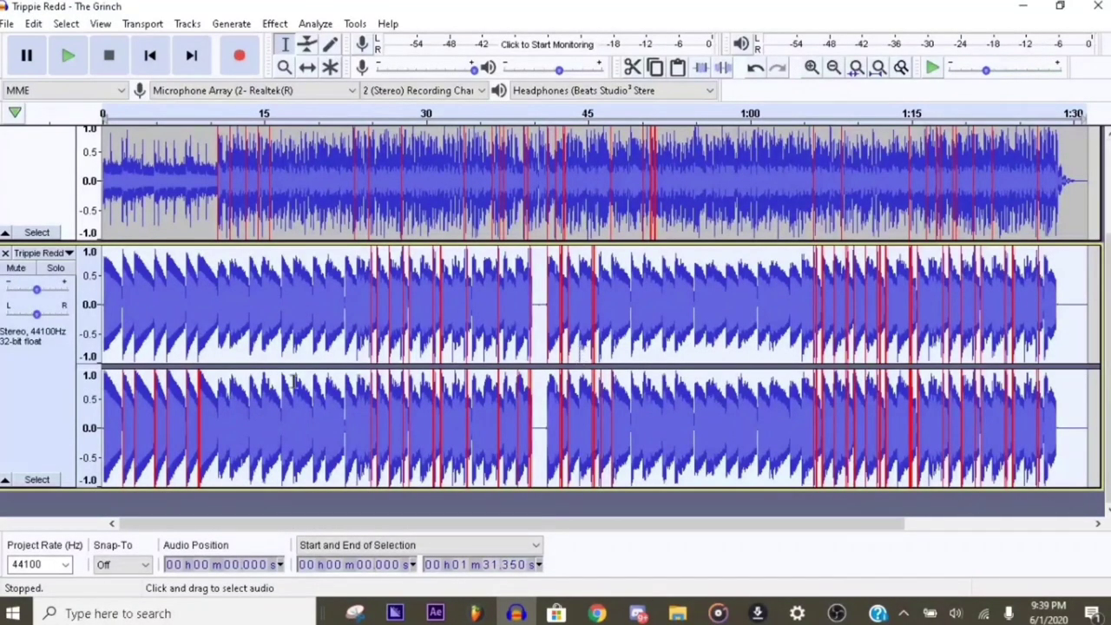
{"action": "key", "text": "ctrl+r"}
{"action": "key", "text": "ctrl+r"}
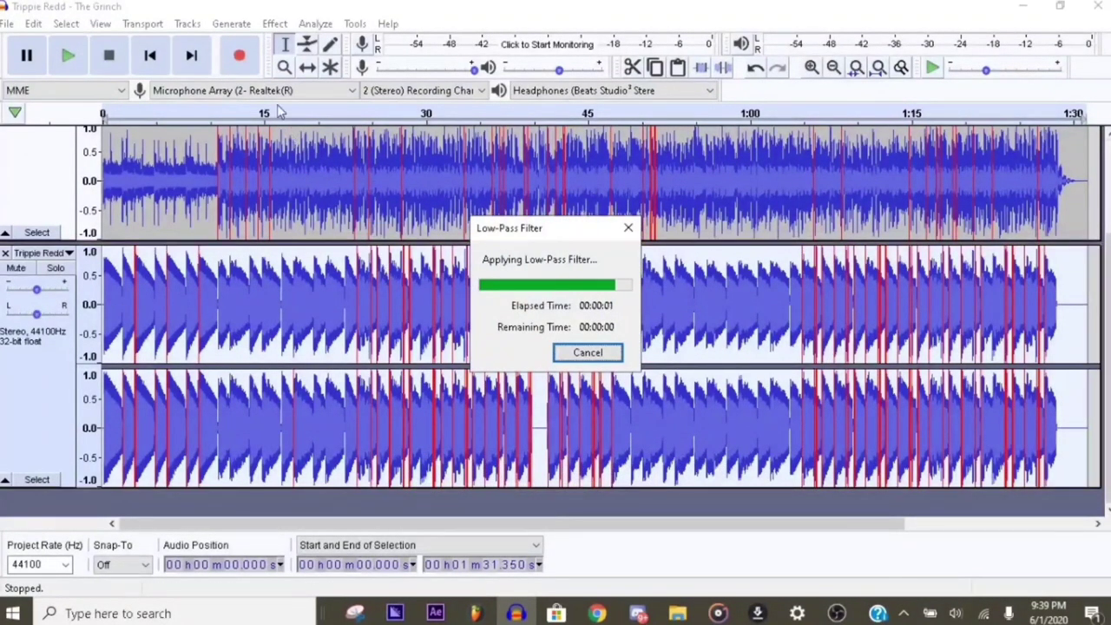
Play both filtered tracks together from the start for about 11 seconds and stop playback.
{"action": "left_click", "coordinate": [188, 182]}
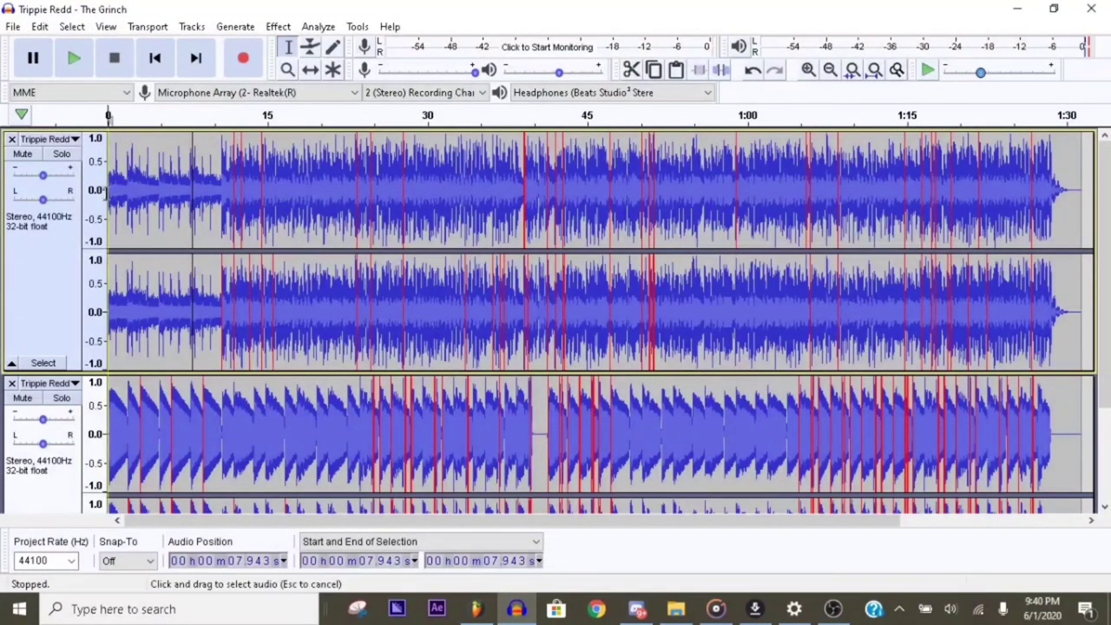
{"action": "key", "text": "space"}
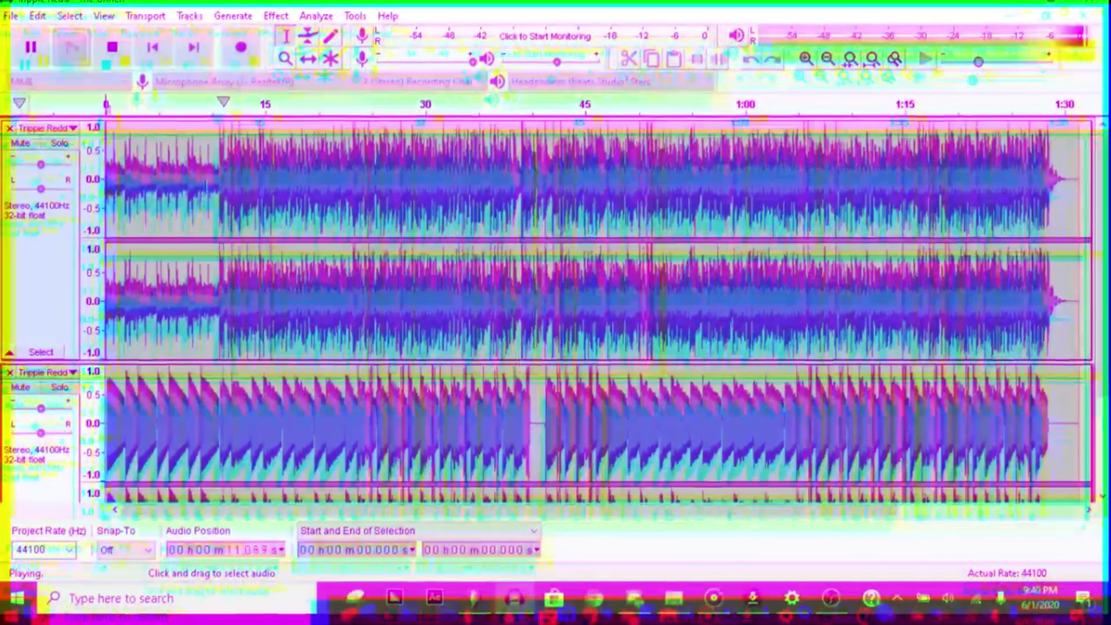
{"action": "key", "text": "space"}
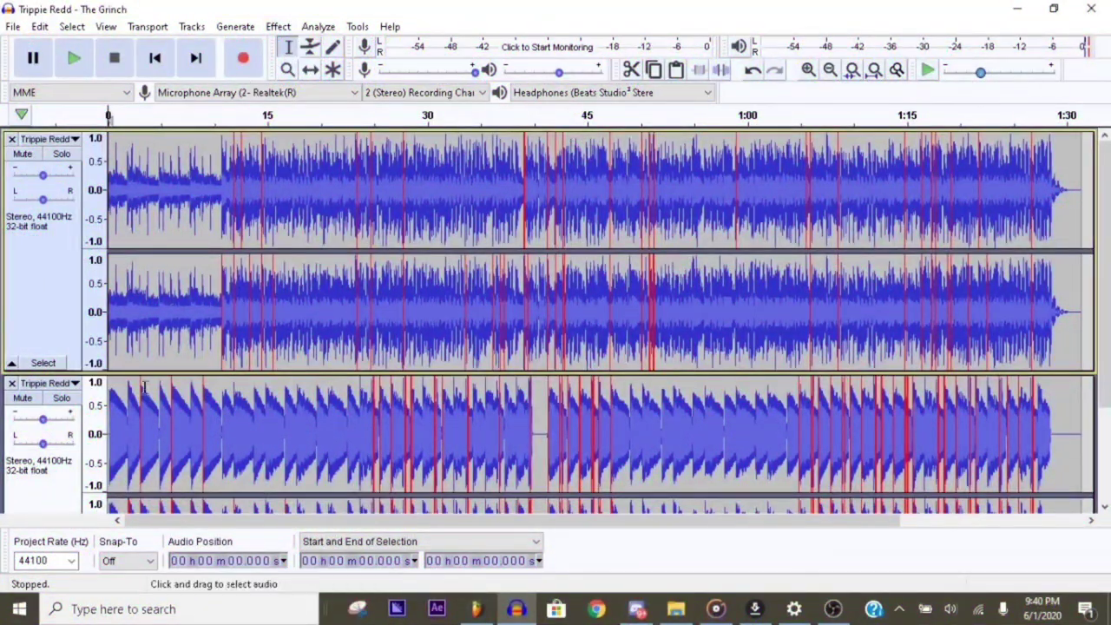
Compress the whole lower track with -2 dB threshold, -35 dB noise floor, 10:1 ratio, 0.10 s attack, 1.0 s release and make-up gain.
{"action": "left_click", "coordinate": [266, 428]}
{"action": "scroll", "coordinate": [243, 348], "scroll_direction": "down", "scroll_amount": 2}
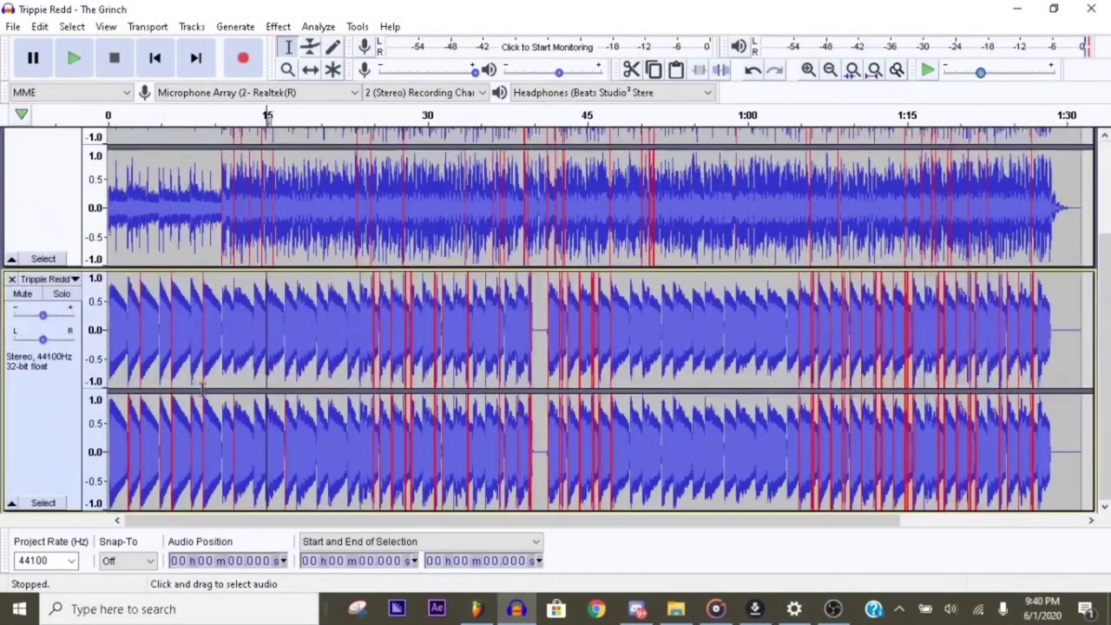
{"action": "double_click", "coordinate": [267, 286]}
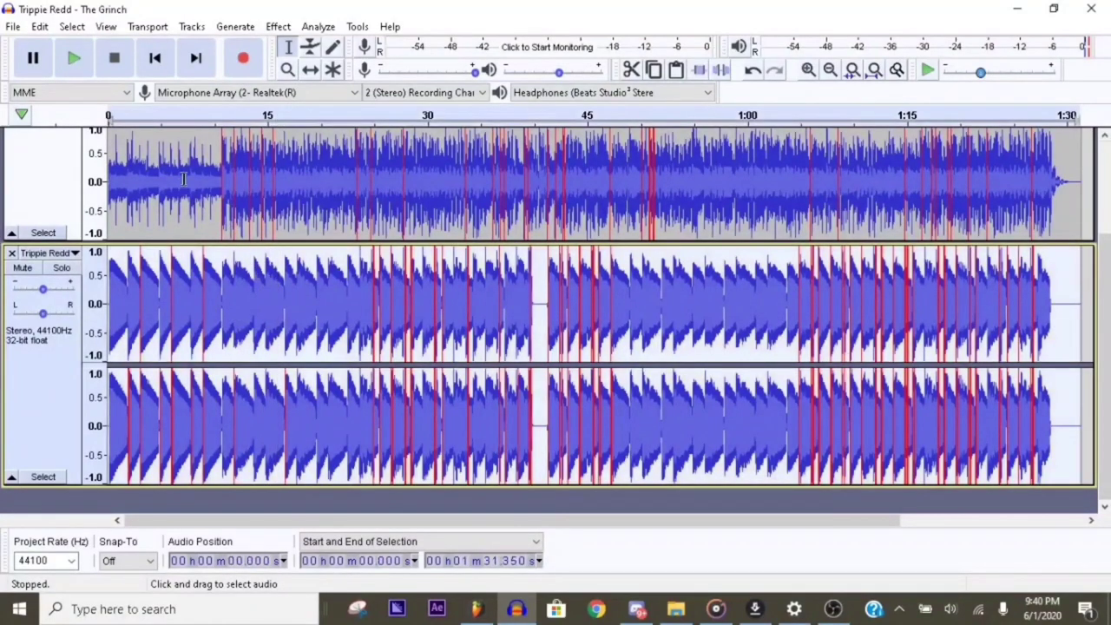
{"action": "left_click", "coordinate": [277, 27]}
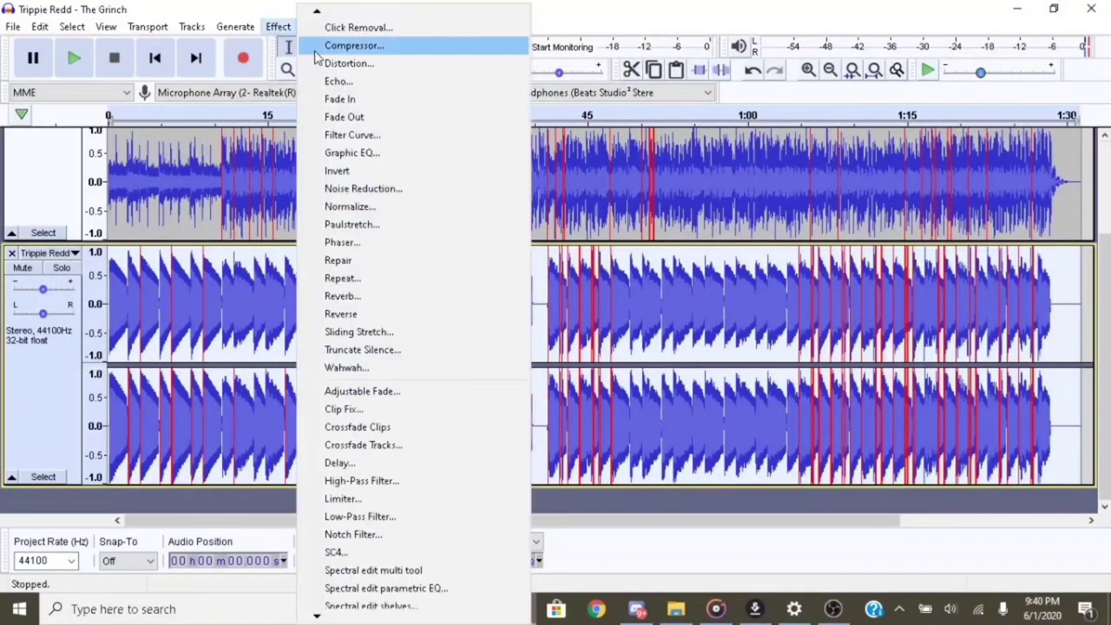
{"action": "left_click", "coordinate": [368, 46]}
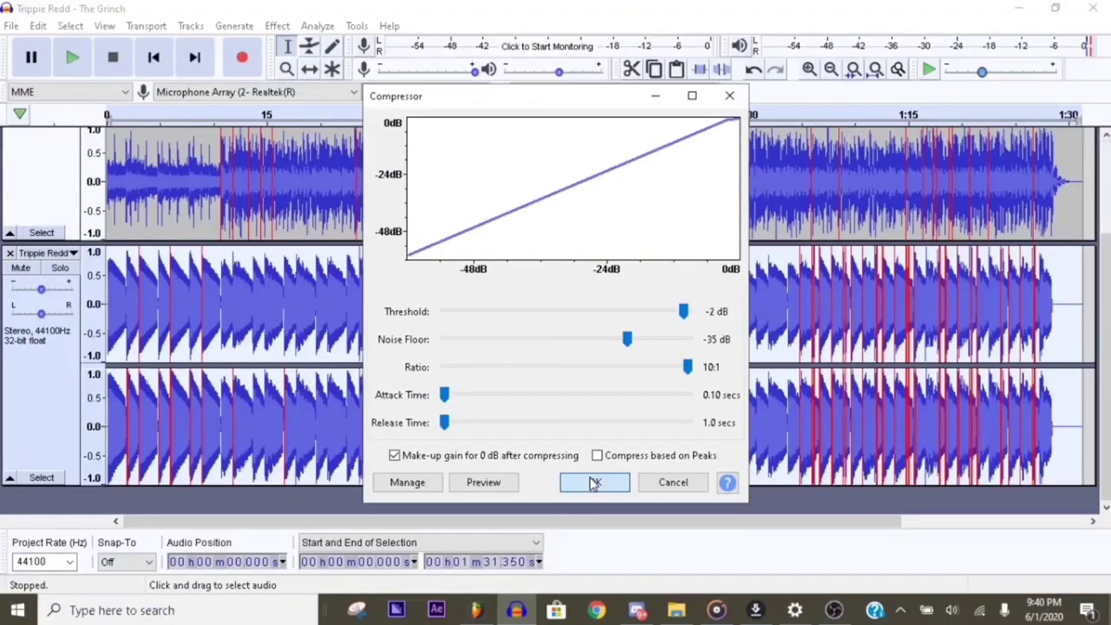
{"action": "left_click", "coordinate": [614, 596]}
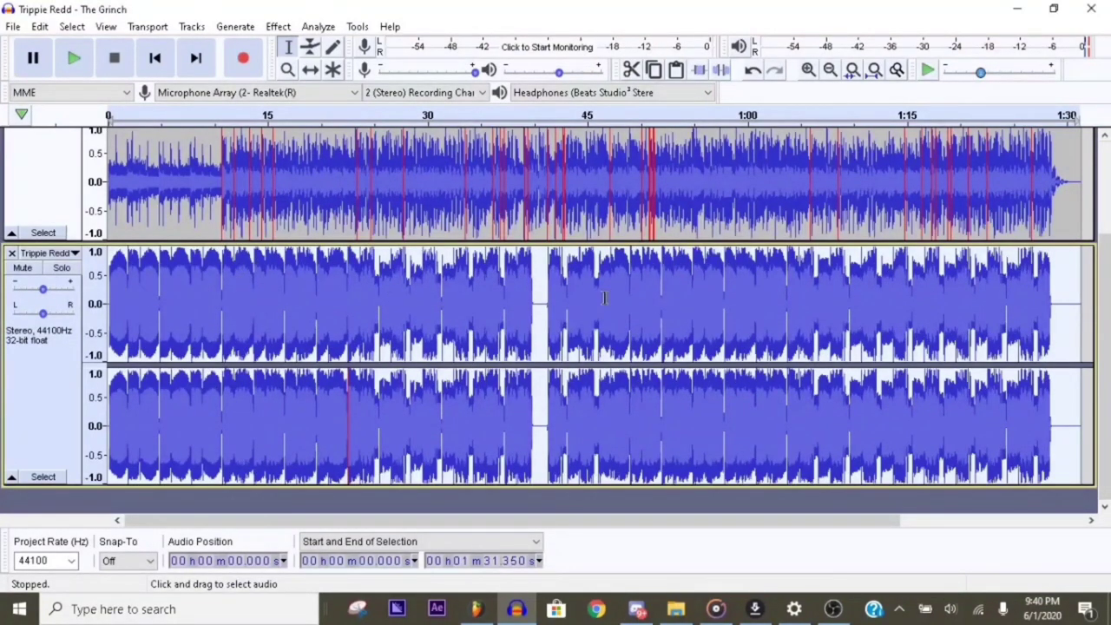
Export the mix to Downloads as a signed 16-bit PCM WAV named "Trippie Redd - The Grinch compress".
{"action": "left_click", "coordinate": [113, 280]}
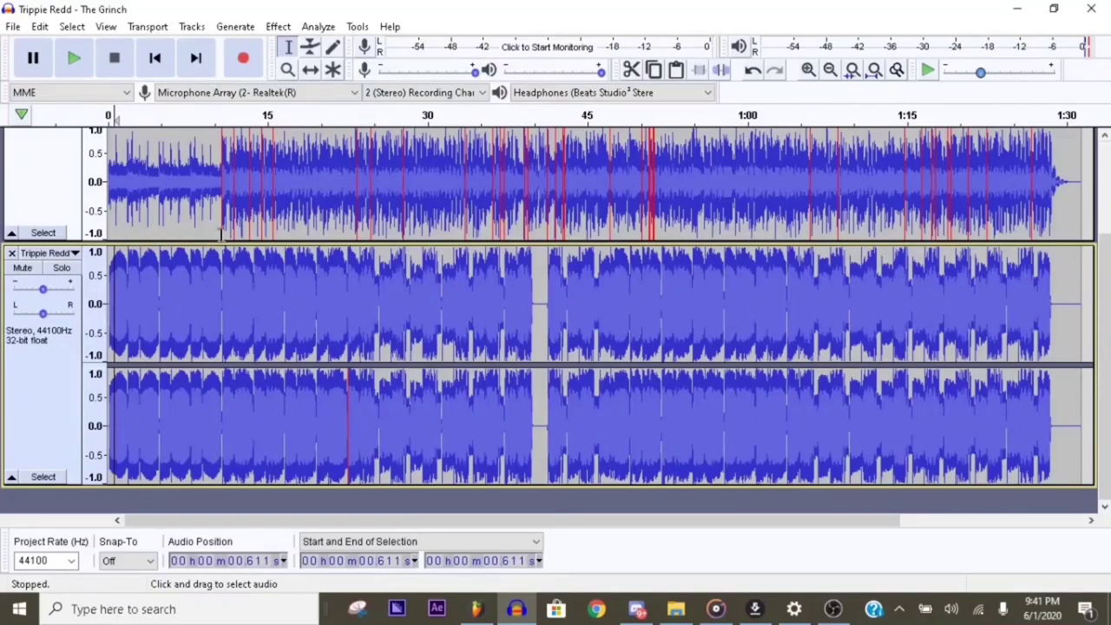
{"action": "scroll", "coordinate": [192, 305], "scroll_direction": "up", "scroll_amount": 3}
{"action": "left_click", "coordinate": [13, 26]}
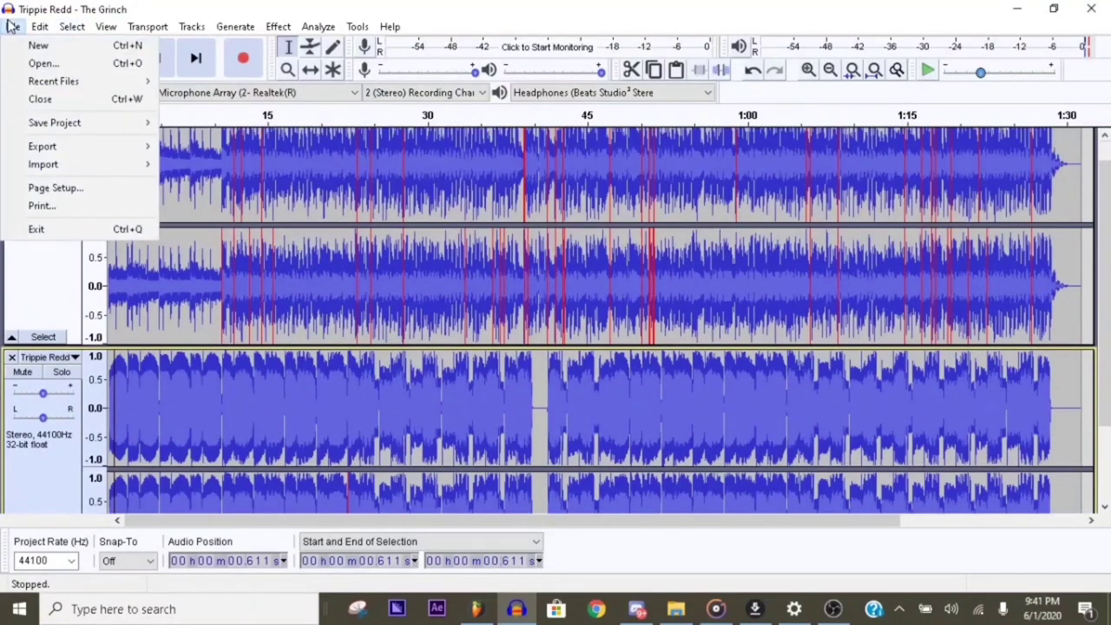
{"action": "mouse_move", "coordinate": [89, 147]}
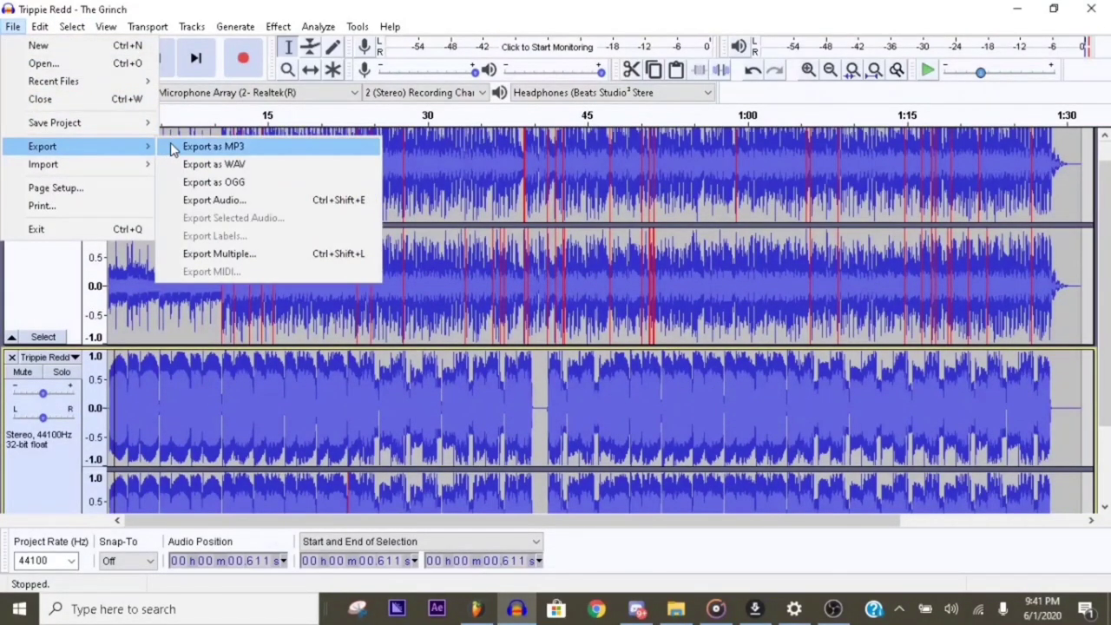
{"action": "left_click", "coordinate": [226, 172]}
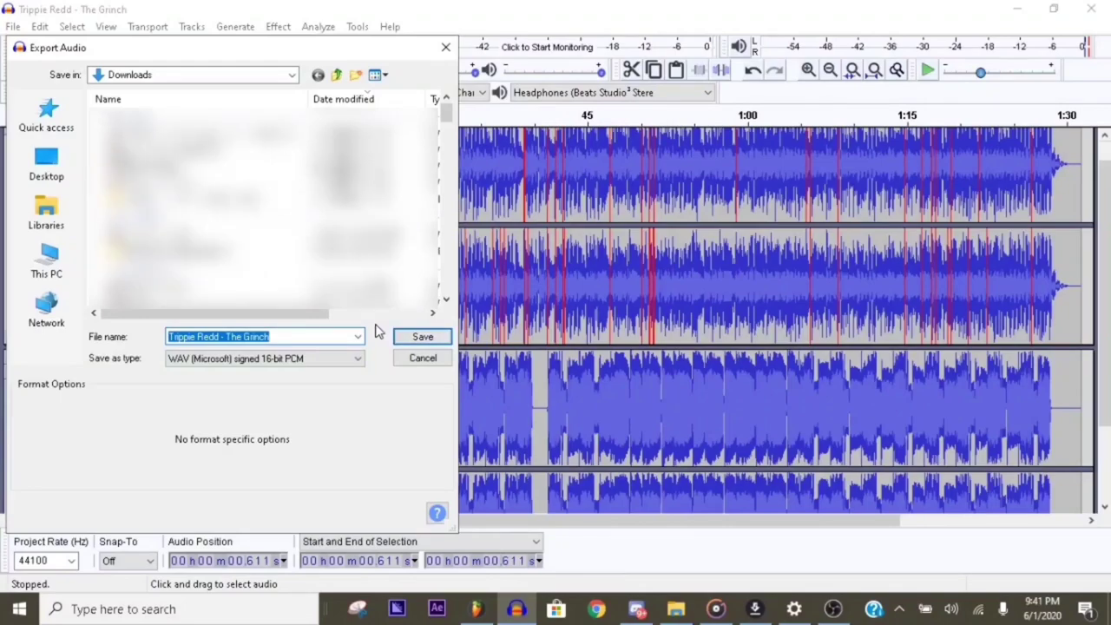
{"action": "key", "text": "End"}
{"action": "key", "text": "Return"}
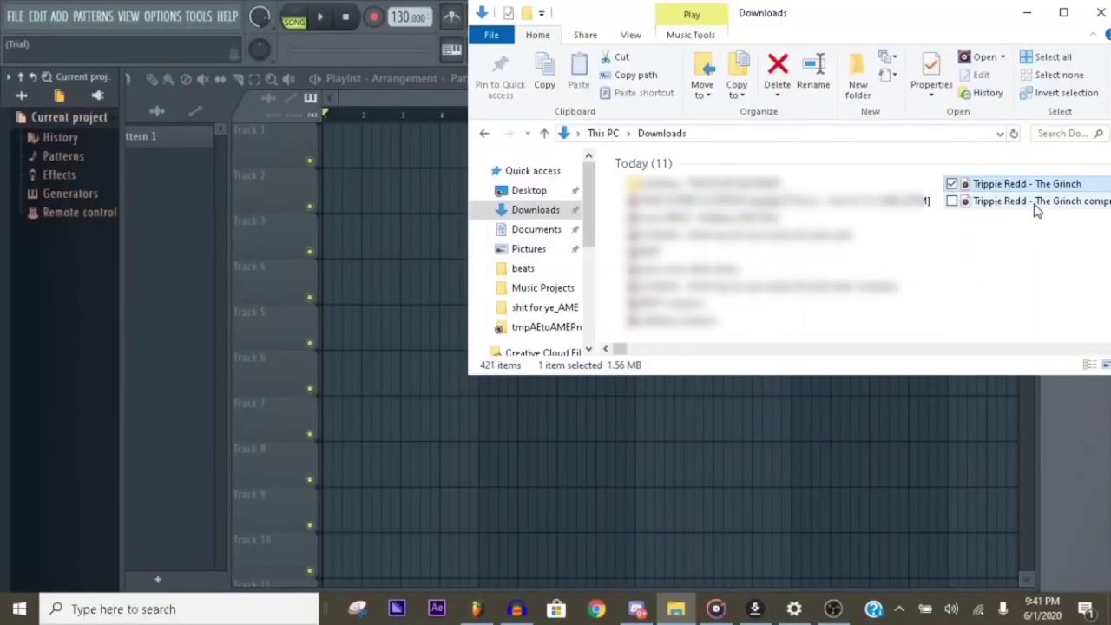
Load "Trippie Redd - The Grinch compress" from Downloads into FL Studio's playlist on Track 1 at bar 1, and play it briefly.
{"action": "left_click_drag", "start_coordinate": [1034, 207], "coordinate": [330, 138]}
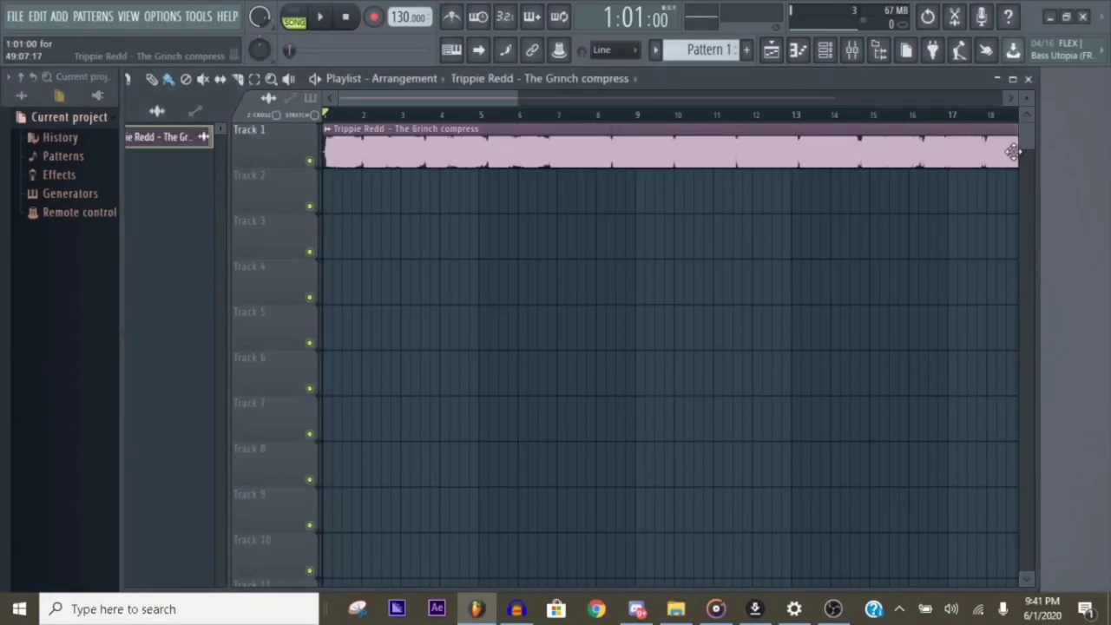
{"action": "left_click_drag", "start_coordinate": [1039, 163], "coordinate": [1110, 163]}
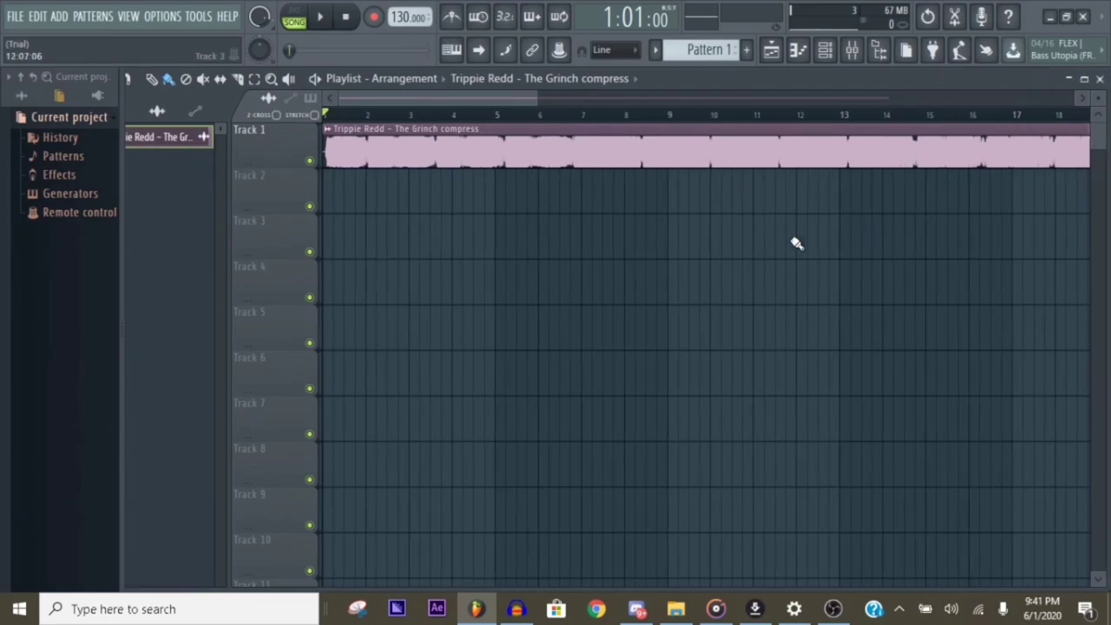
{"action": "key", "text": "space"}
{"action": "key", "text": "space"}
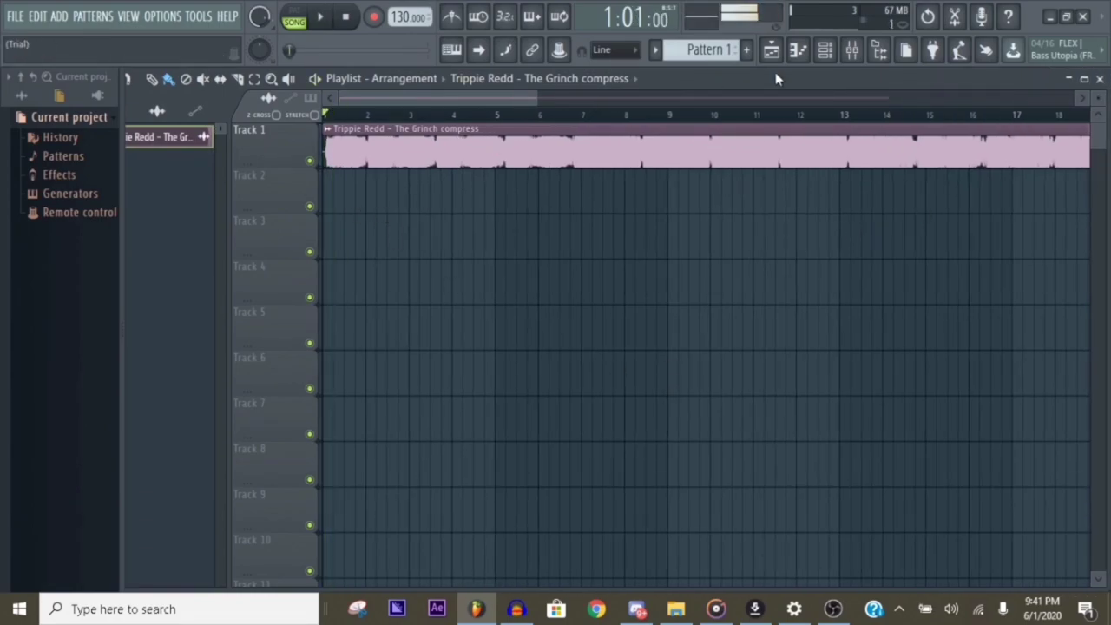
Add EQUO to the Master's first effect slot and raise its volume curve around 40 Hz.
{"action": "left_click", "coordinate": [851, 50]}
{"action": "left_click", "coordinate": [863, 179]}
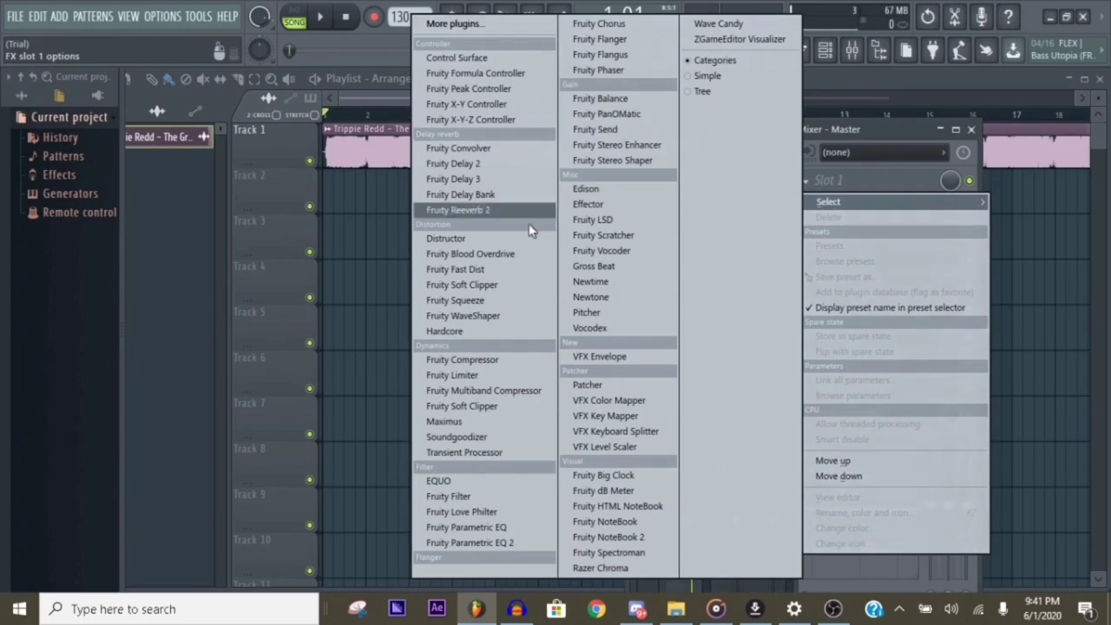
{"action": "left_click", "coordinate": [444, 481]}
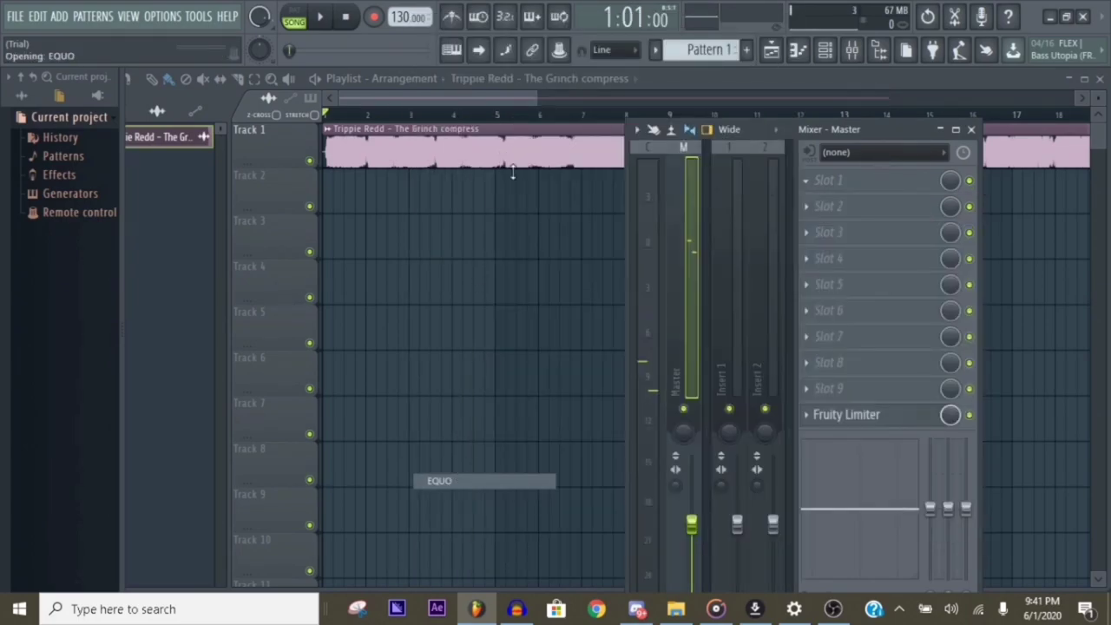
{"action": "key", "text": "space"}
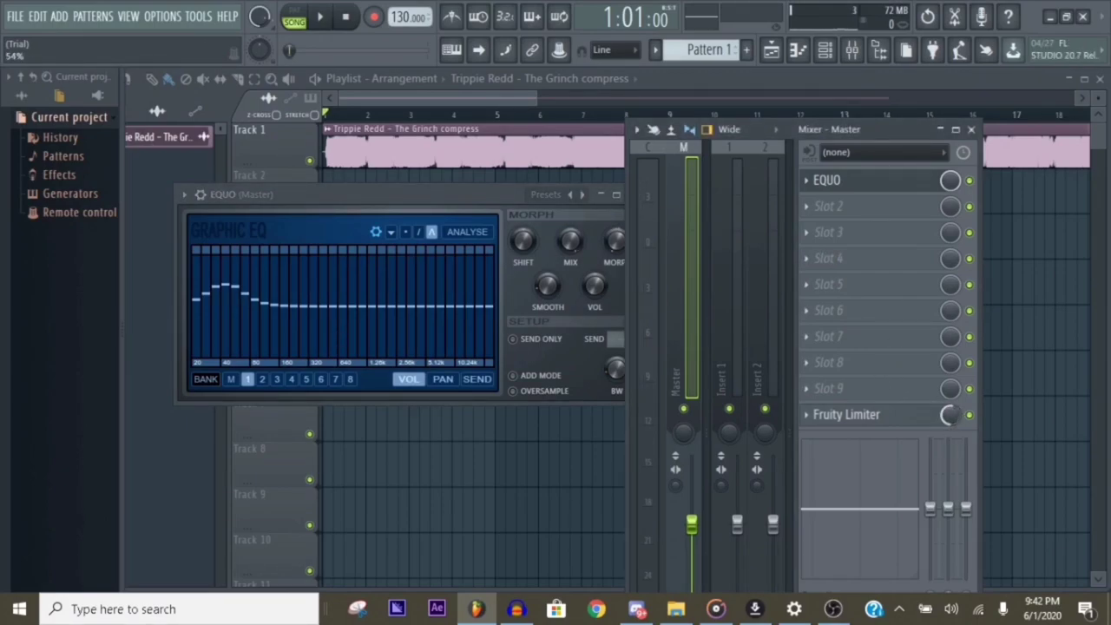
Add Fruity Bass Boost to the Master's second effect slot, raise its amount, and adjust its frequency during playback.
{"action": "left_click", "coordinate": [829, 210]}
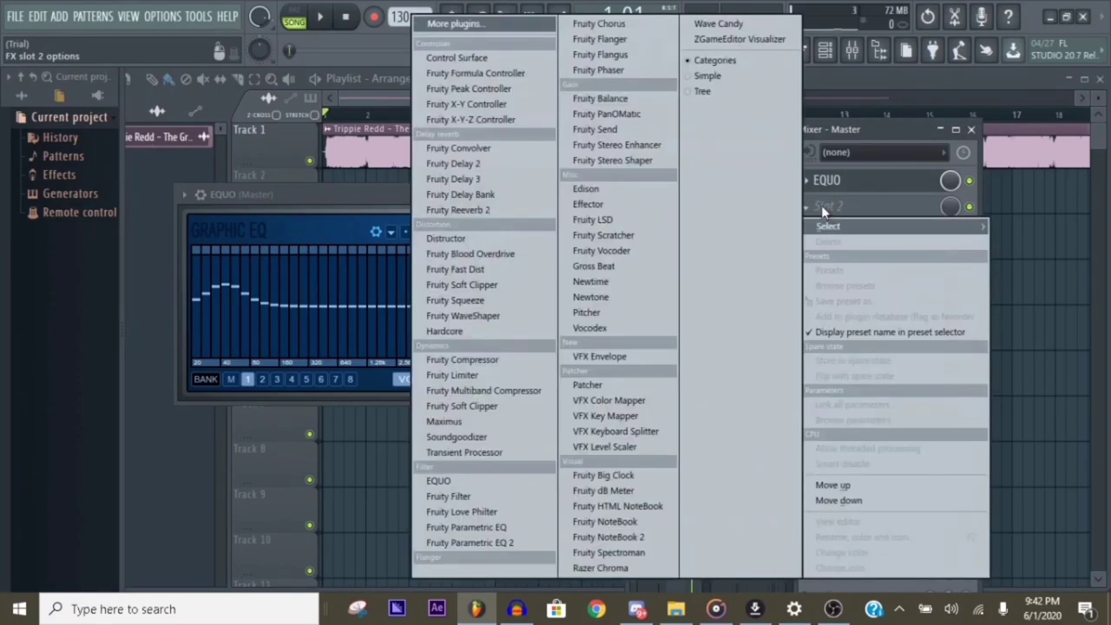
{"action": "left_click", "coordinate": [467, 27]}
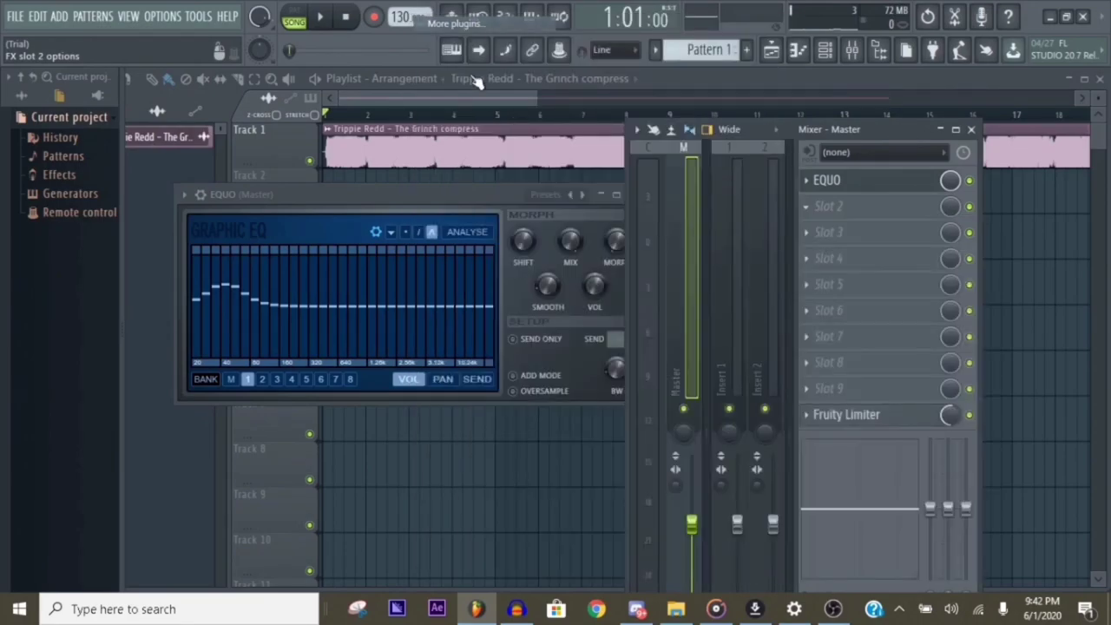
{"action": "double_click", "coordinate": [418, 167]}
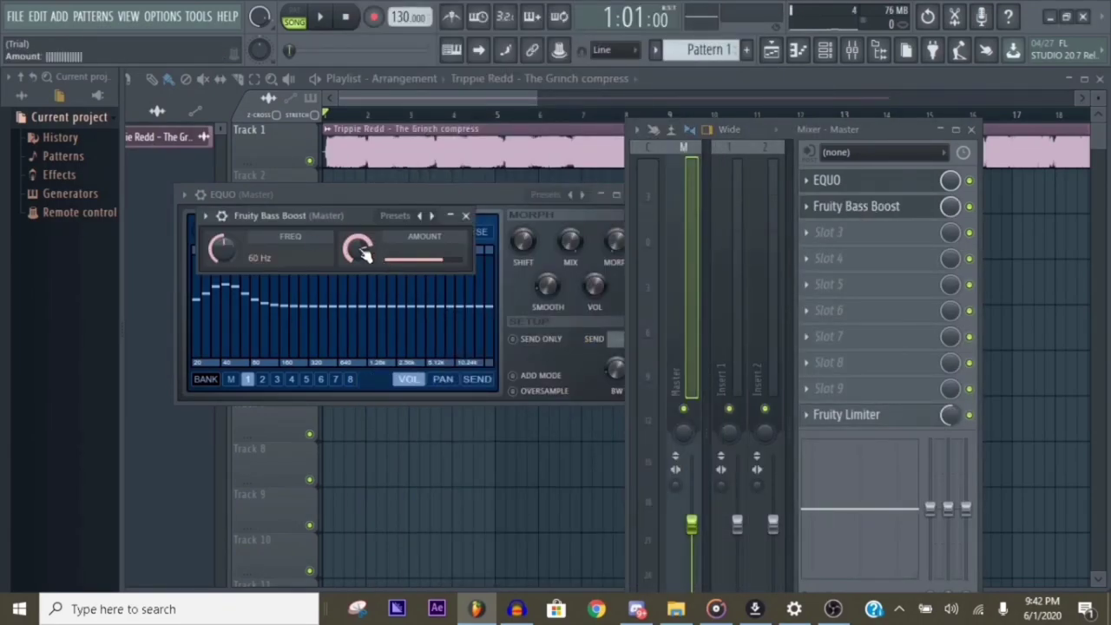
{"action": "key", "text": "space"}
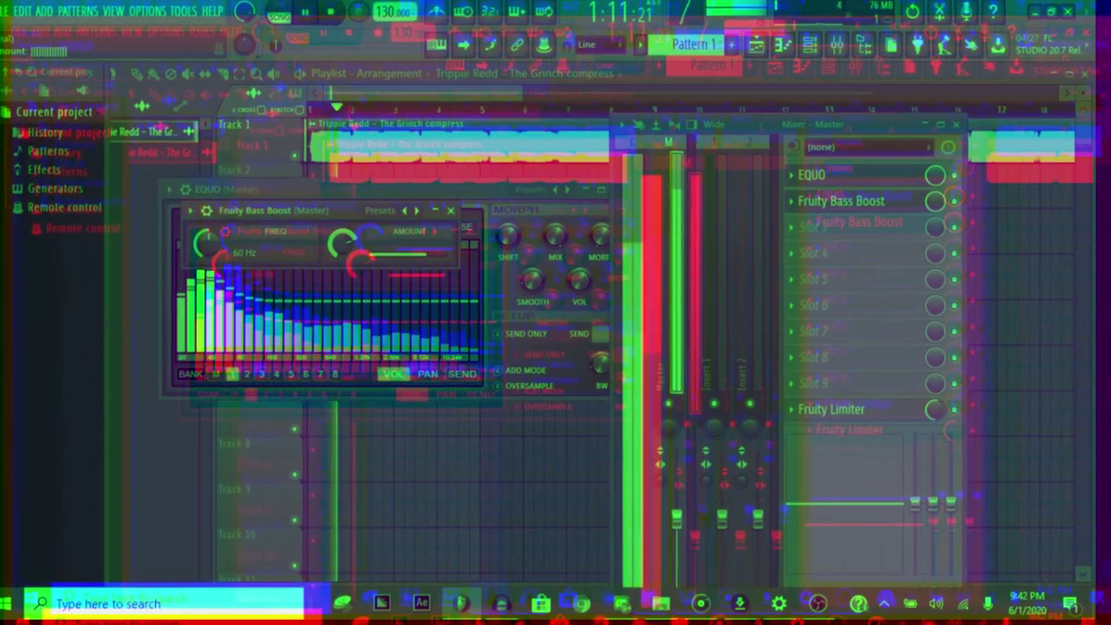
{"action": "left_click_drag", "start_coordinate": [208, 238], "coordinate": [208, 224]}
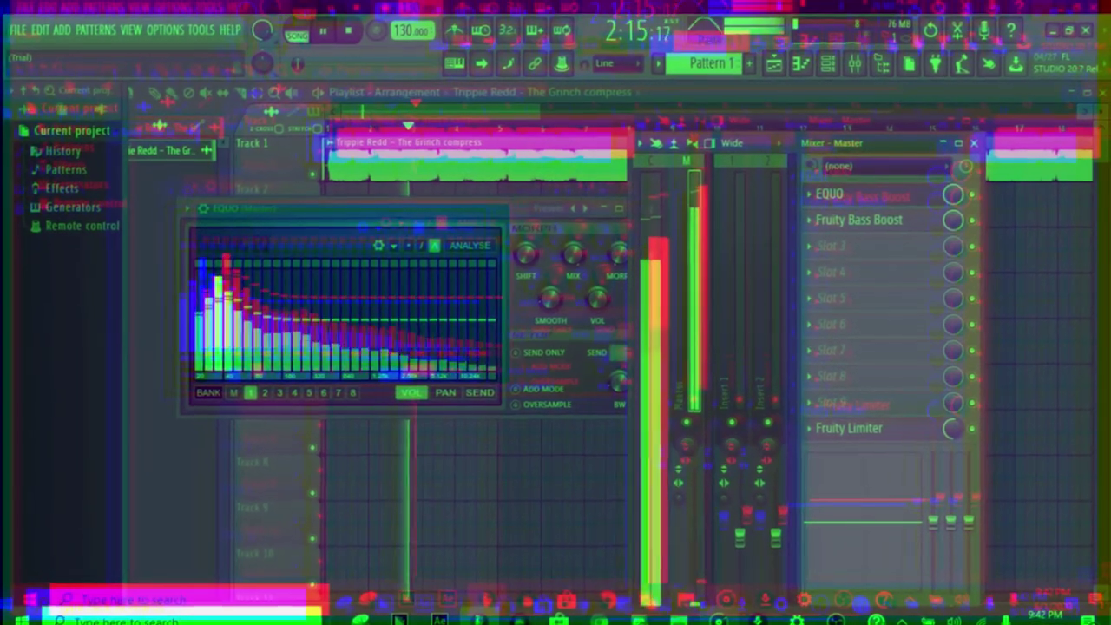
Lower the Master track's volume to about -7.8 dB while listening to the boosted song, and stop playback.
{"action": "mouse_move", "coordinate": [712, 616]}
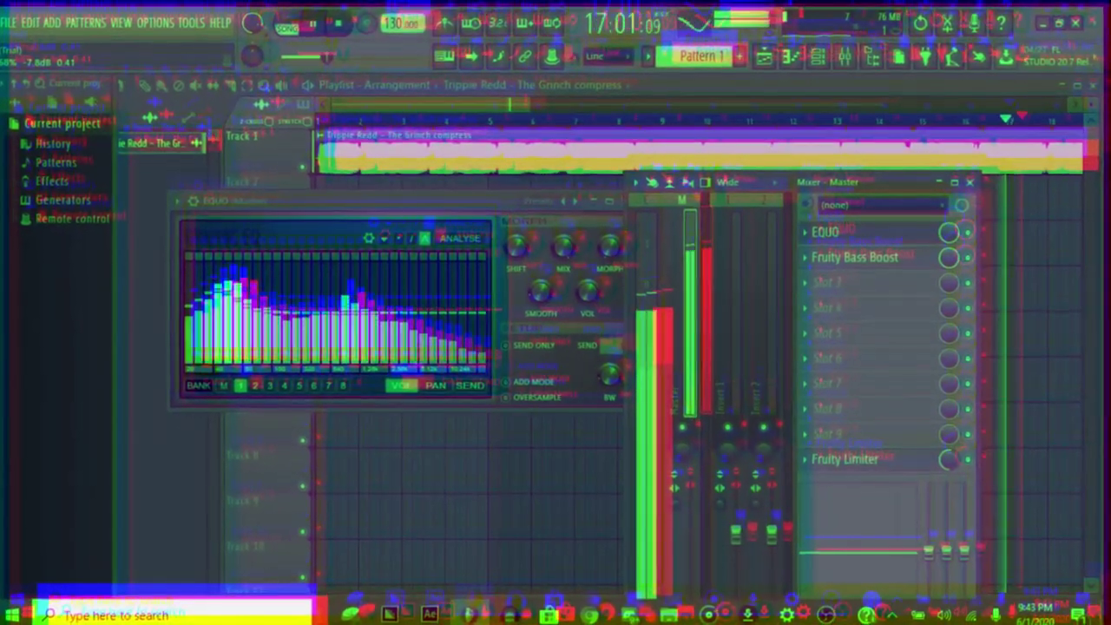
{"action": "mouse_move", "coordinate": [694, 609]}
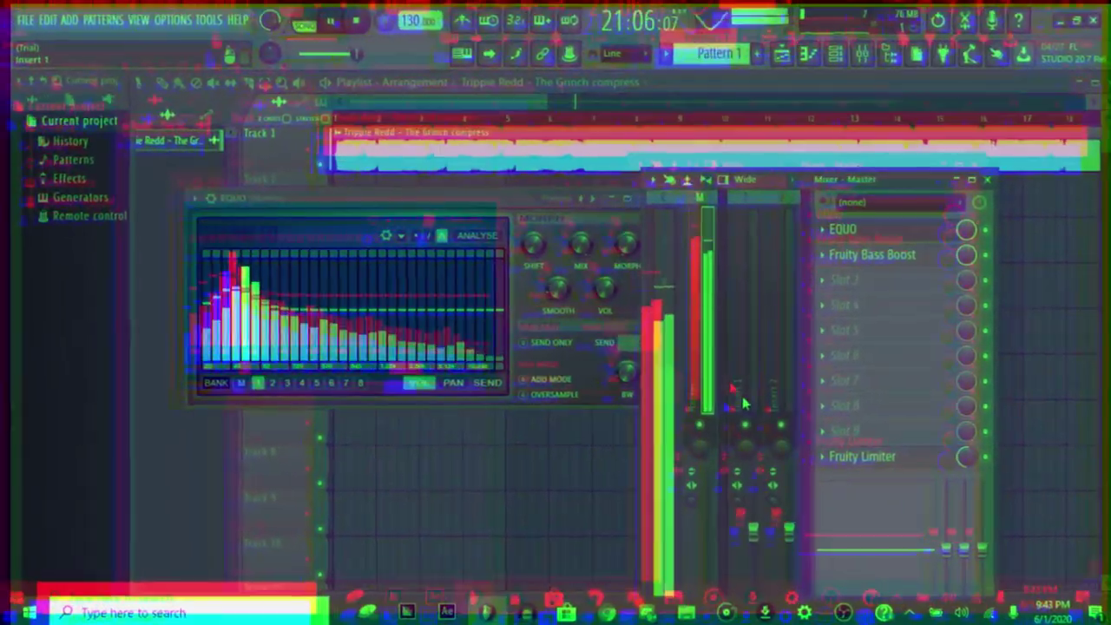
{"action": "key", "text": "space"}
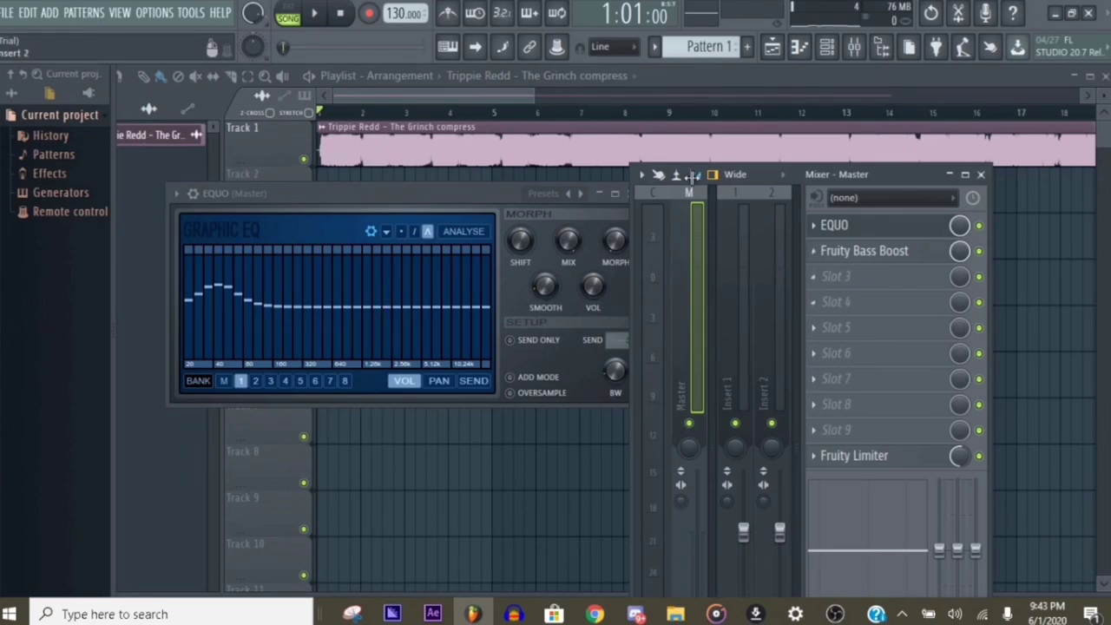
Start exporting the project as a Wave file.
{"action": "left_click", "coordinate": [6, 12]}
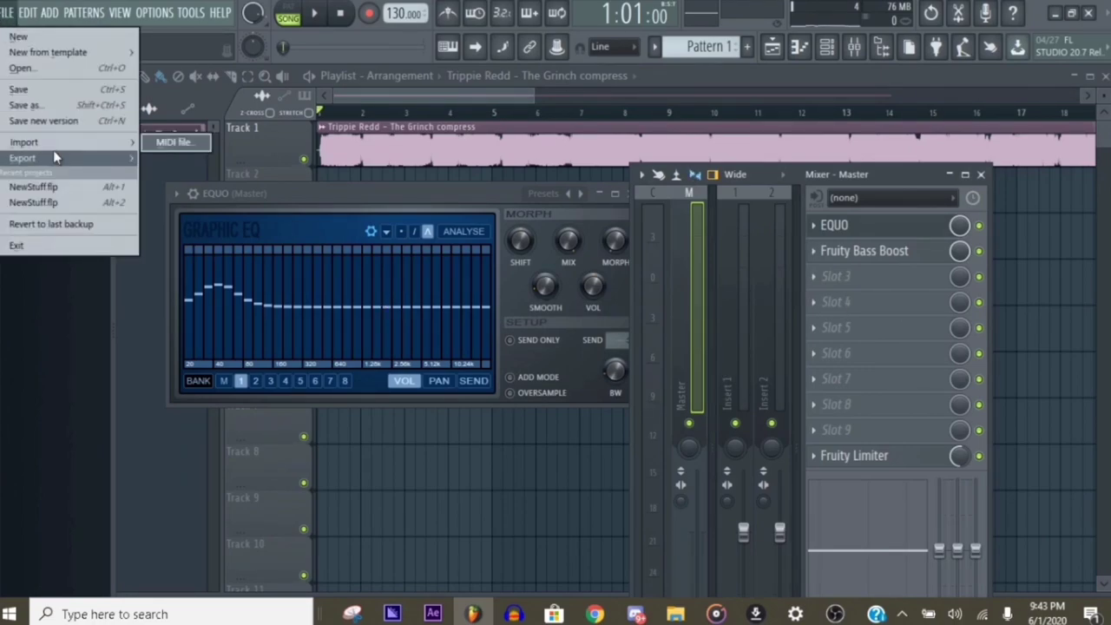
{"action": "mouse_move", "coordinate": [69, 158]}
{"action": "left_click", "coordinate": [178, 173]}
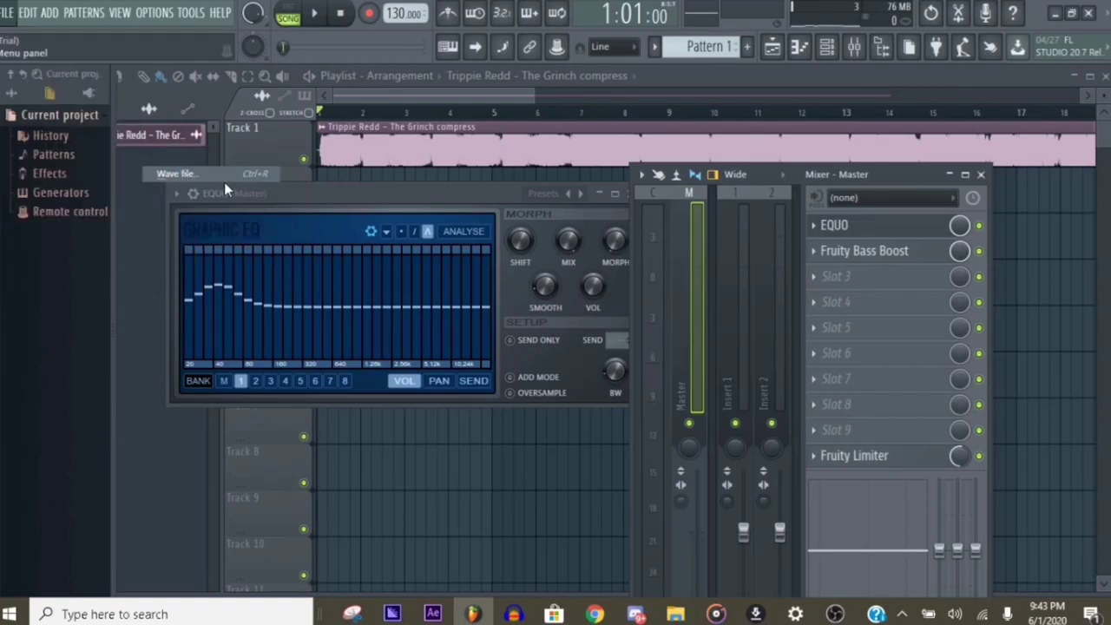